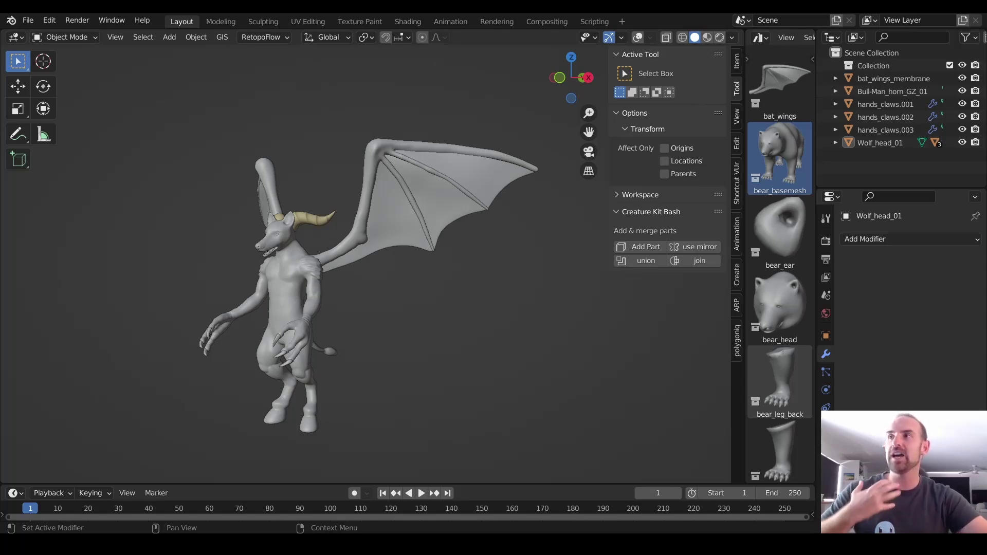
# Step: Orbit closer to the creature, select Wolf_head_01, and dismiss the Add Modifier list unused
pyautogui.moveTo(421, 367); pyautogui.dragTo(455, 327, button='middle')
pyautogui.scroll(2, 454, 329)
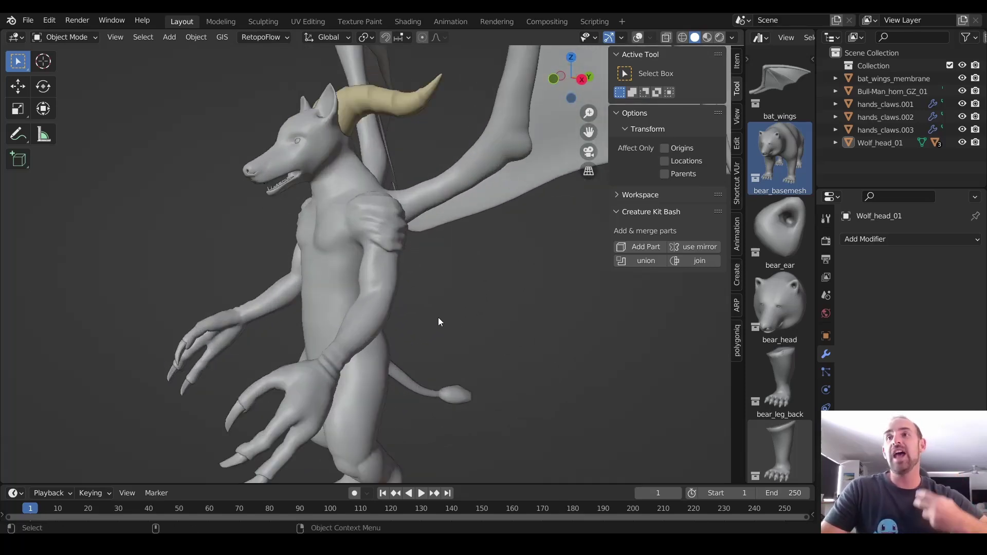
pyautogui.moveTo(438, 317); pyautogui.dragTo(400, 271, button='middle')
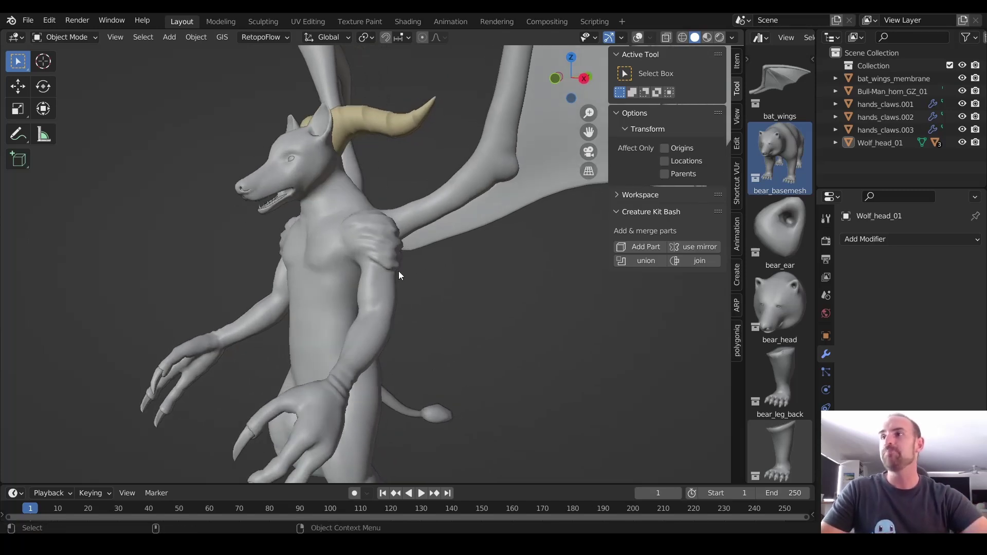
pyautogui.click(373, 302)
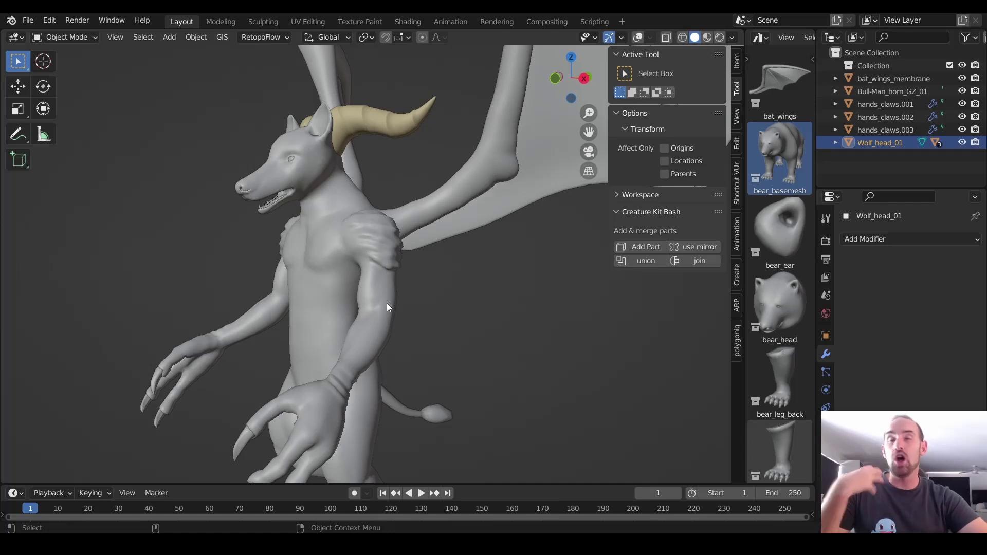
pyautogui.click(860, 240)
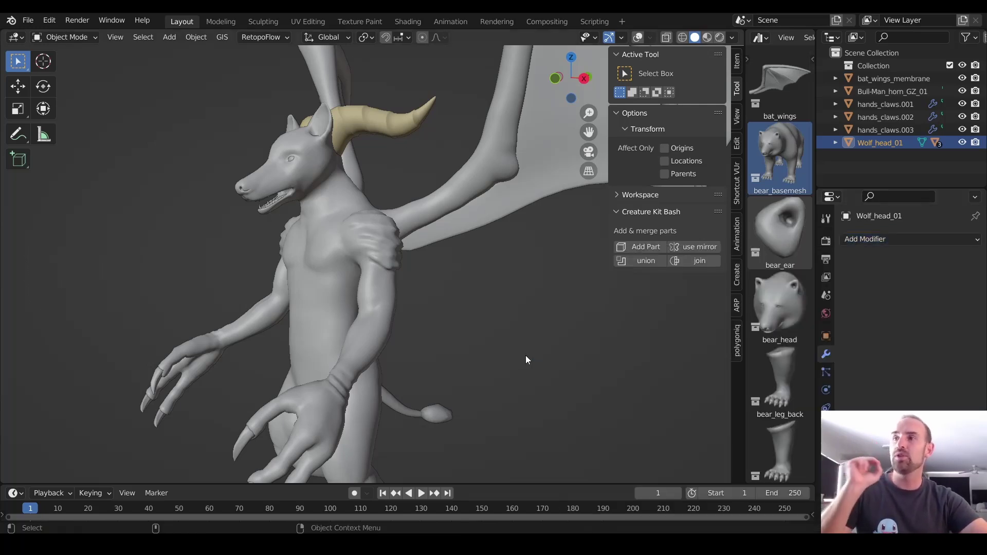
pyautogui.click(524, 352)
pyautogui.hotkey('shift', 'alt', 'z')
pyautogui.moveTo(524, 302)
pyautogui.mouseDown(button='middle')
pyautogui.moveTo(493, 311)
pyautogui.moveTo(533, 307)
pyautogui.mouseUp(button='middle')
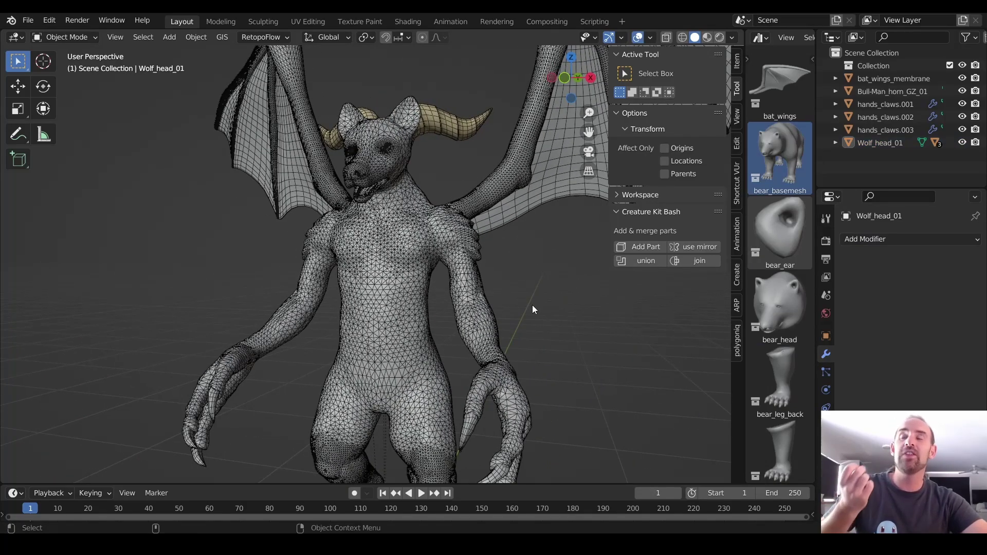
pyautogui.scroll(6, 531, 306)
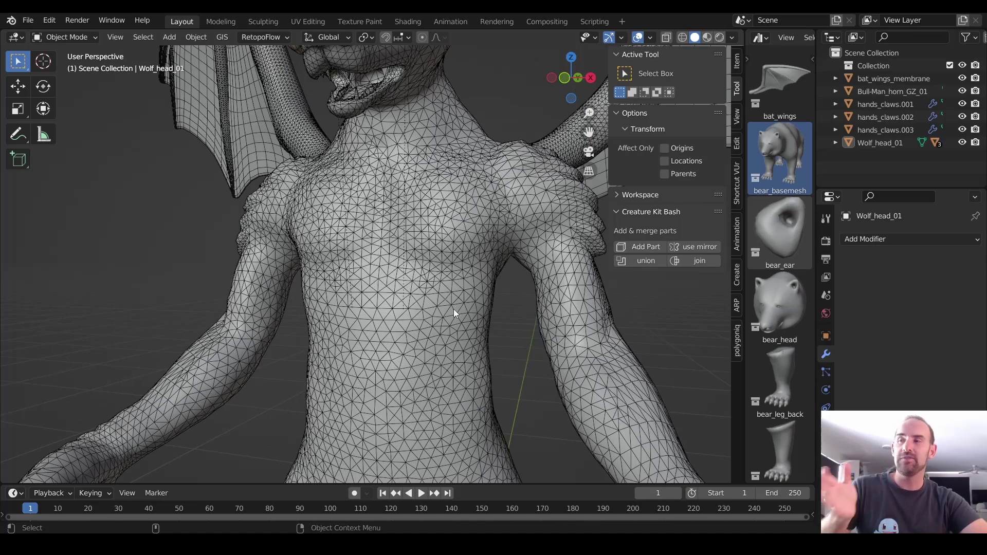
pyautogui.moveTo(482, 310)
pyautogui.mouseDown(button='middle')
pyautogui.moveTo(502, 301)
pyautogui.moveTo(436, 283)
pyautogui.mouseUp(button='middle')
pyautogui.scroll(2, 436, 283)
pyautogui.press('z')
pyautogui.click(389, 246)
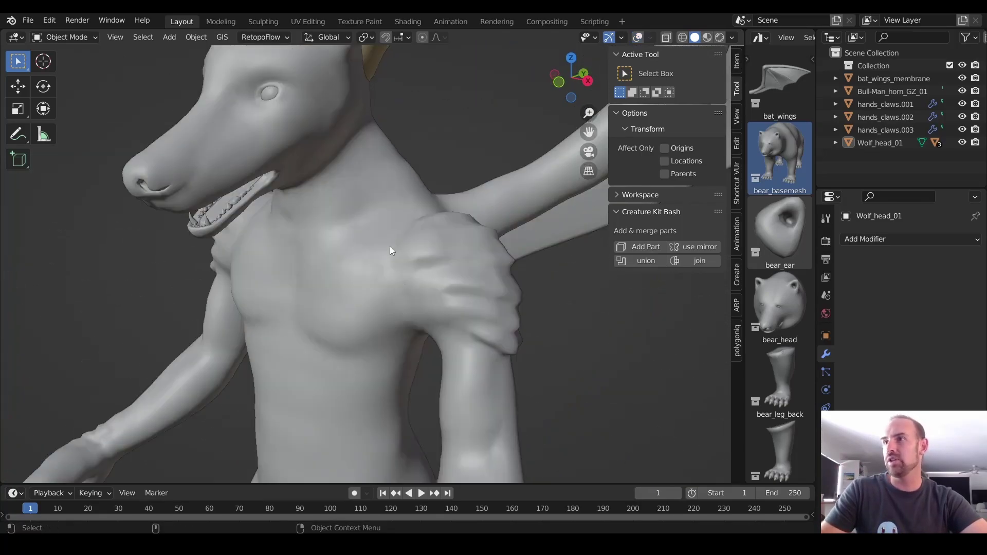
pyautogui.moveTo(410, 214); pyautogui.dragTo(424, 242, button='middle')
pyautogui.scroll(-2, 402, 234)
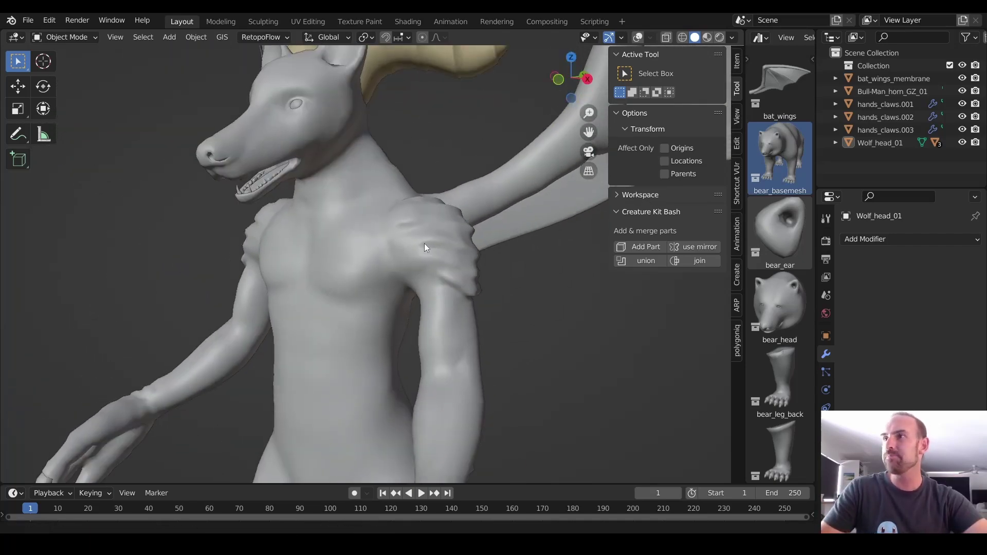
pyautogui.hotkey('shift', 'alt', 'z')
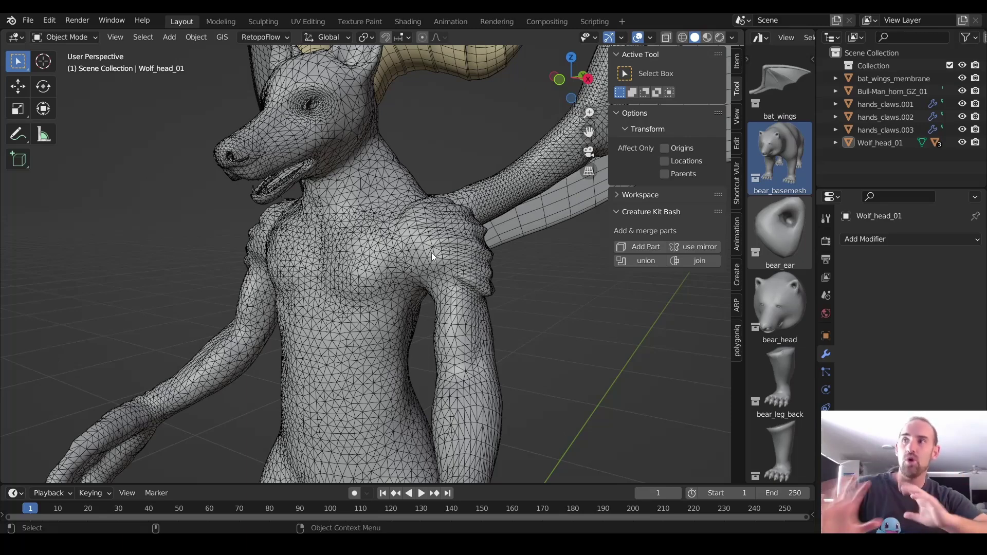
# Step: Put the selected creature mesh into Sculpt Mode with the Remesh settings expanded
pyautogui.scroll(-6, 430, 252)
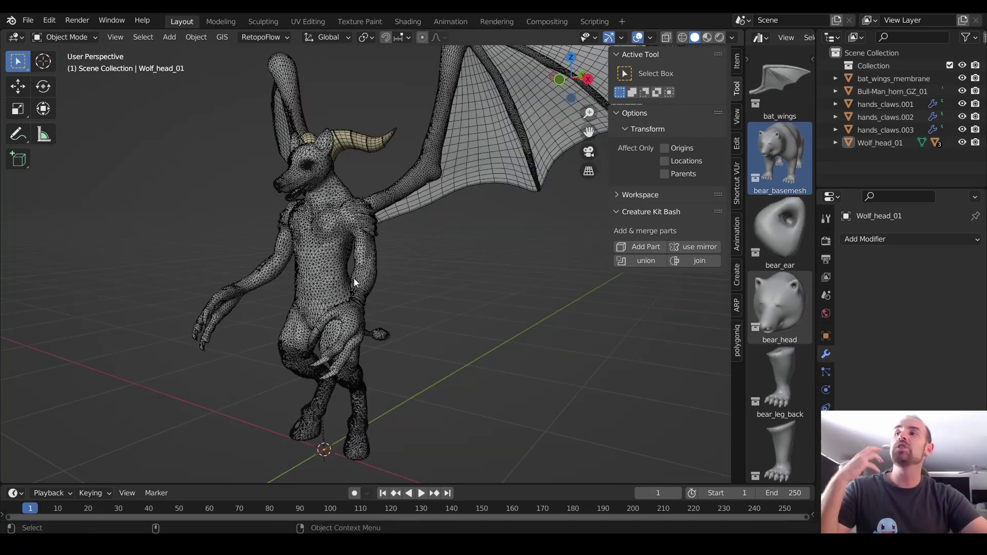
pyautogui.click(354, 278)
pyautogui.scroll(3, 378, 269)
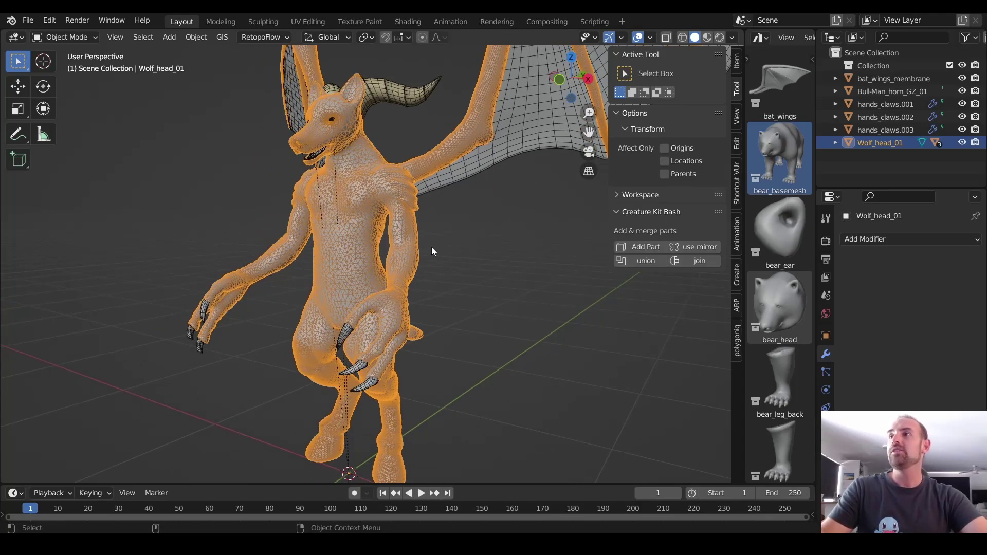
pyautogui.hotkey('ctrl', 'Tab')
pyautogui.click(430, 320)
pyautogui.scroll(3, 552, 220)
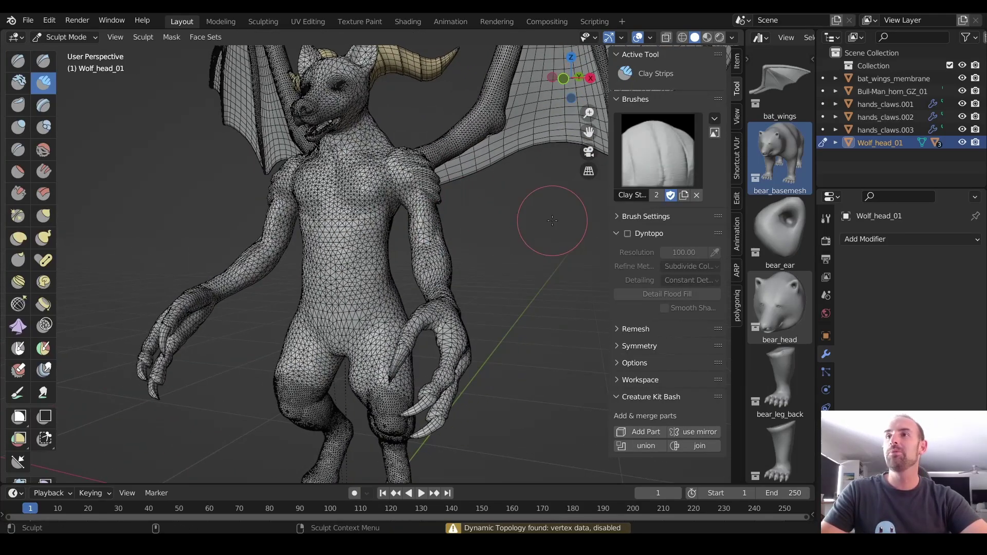
pyautogui.click(637, 330)
# Step: Remesh the creature at 0.01 m voxel size, then undo to restore its triangle mesh
pyautogui.moveTo(498, 233); pyautogui.dragTo(500, 278, button='middle')
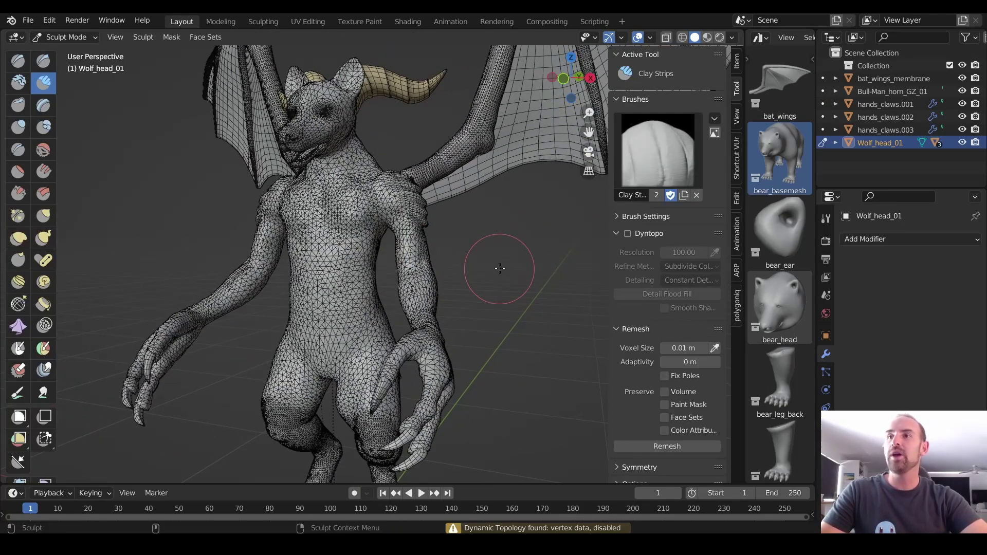
pyautogui.click(681, 447)
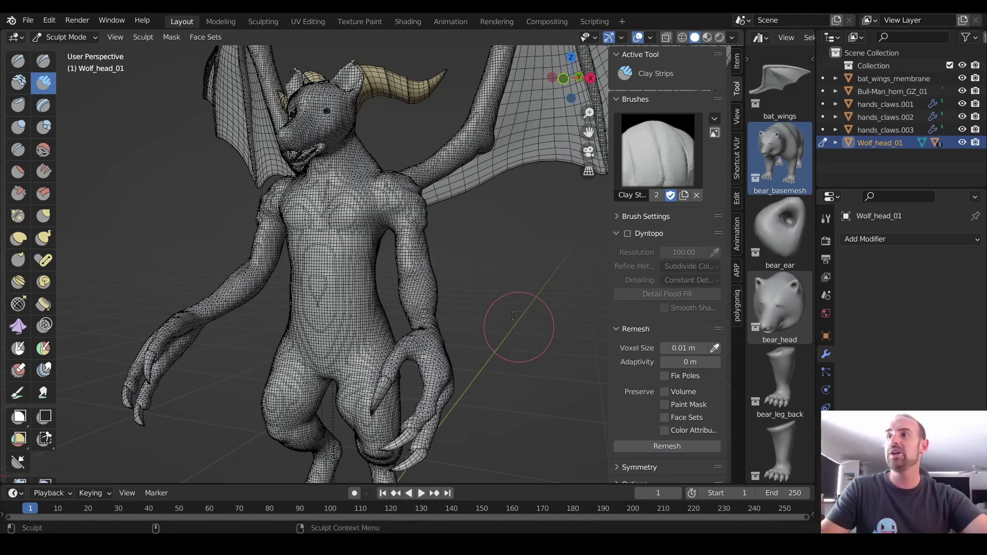
pyautogui.moveTo(459, 222)
pyautogui.mouseDown(button='middle')
pyautogui.moveTo(470, 308)
pyautogui.moveTo(388, 260)
pyautogui.mouseUp(button='middle')
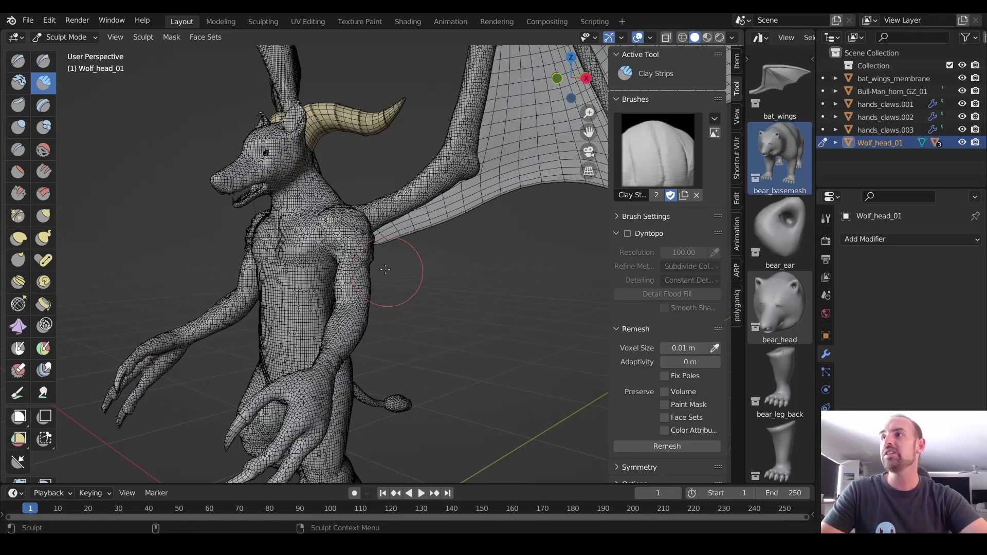
pyautogui.scroll(5, 387, 260)
pyautogui.scroll(-4, 361, 255)
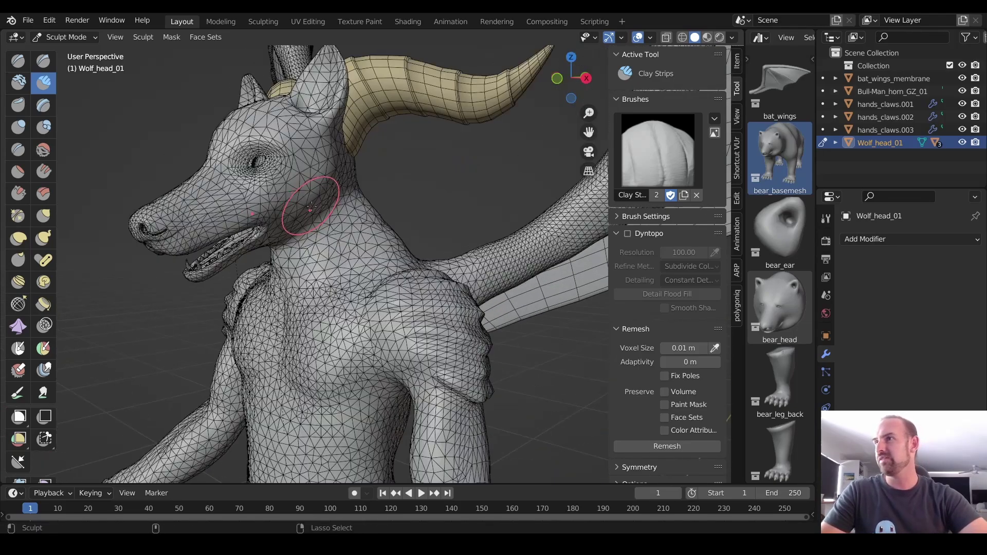
pyautogui.hotkey('ctrl', 'z')
pyautogui.moveTo(309, 213); pyautogui.dragTo(528, 259, button='middle')
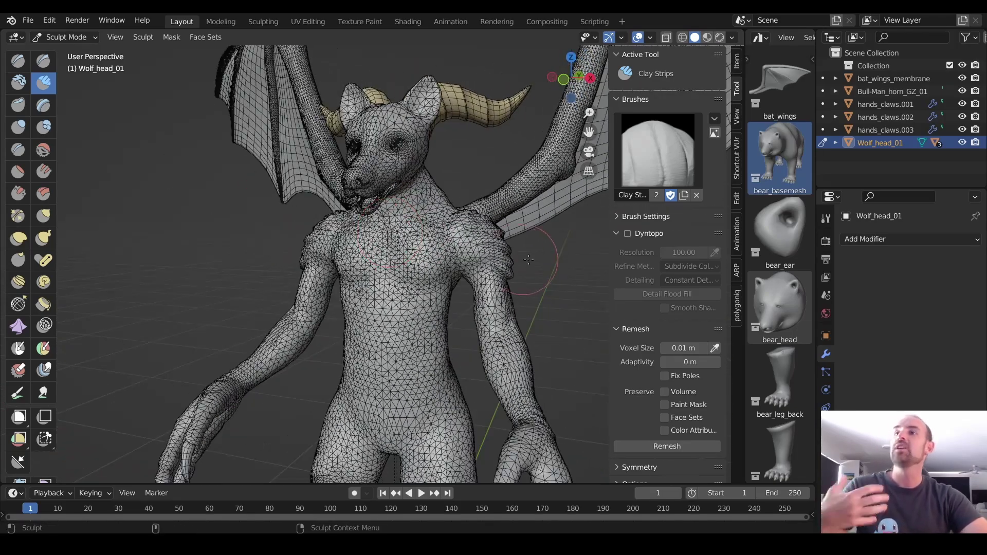
# Step: Enable Dyntopo despite the vertex data warning, with detail resolution 50
pyautogui.click(626, 235)
pyautogui.click(617, 266)
pyautogui.scroll(2, 495, 242)
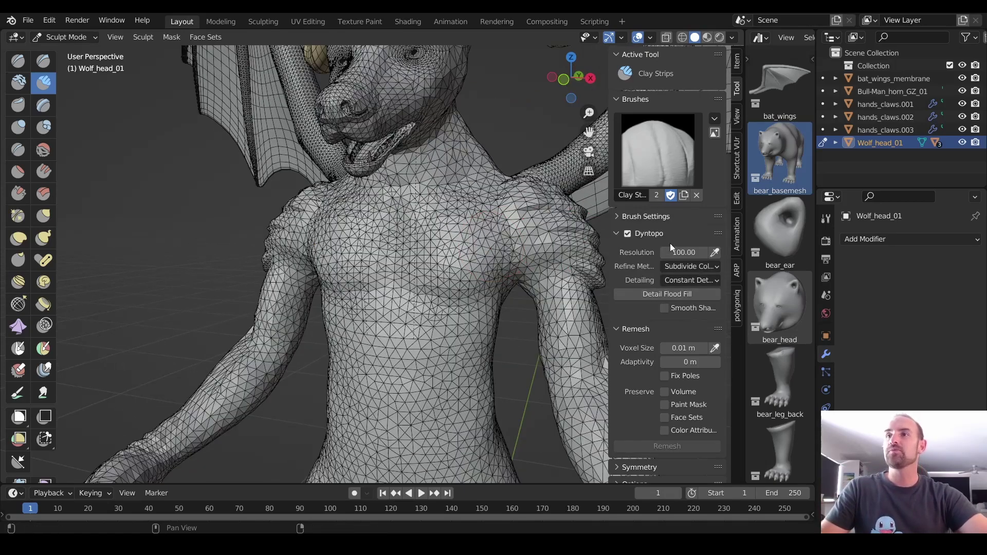
pyautogui.doubleClick(680, 252)
pyautogui.write('50')
pyautogui.press('Return')
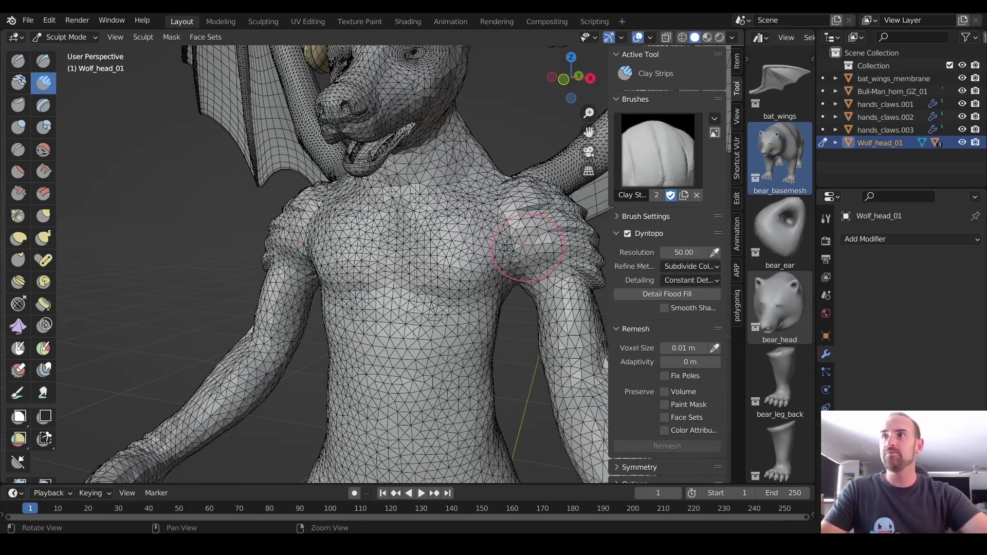
pyautogui.scroll(-3, 374, 308)
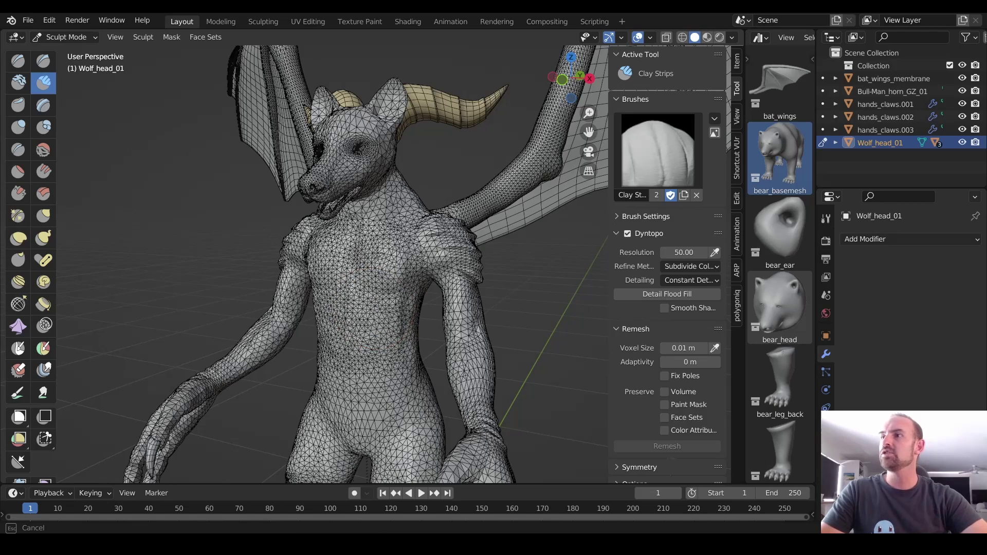
# Step: Raise the Dyntopo resolution to 100 and sculpt a Clay Strips stroke down the chest
pyautogui.scroll(2, 367, 257)
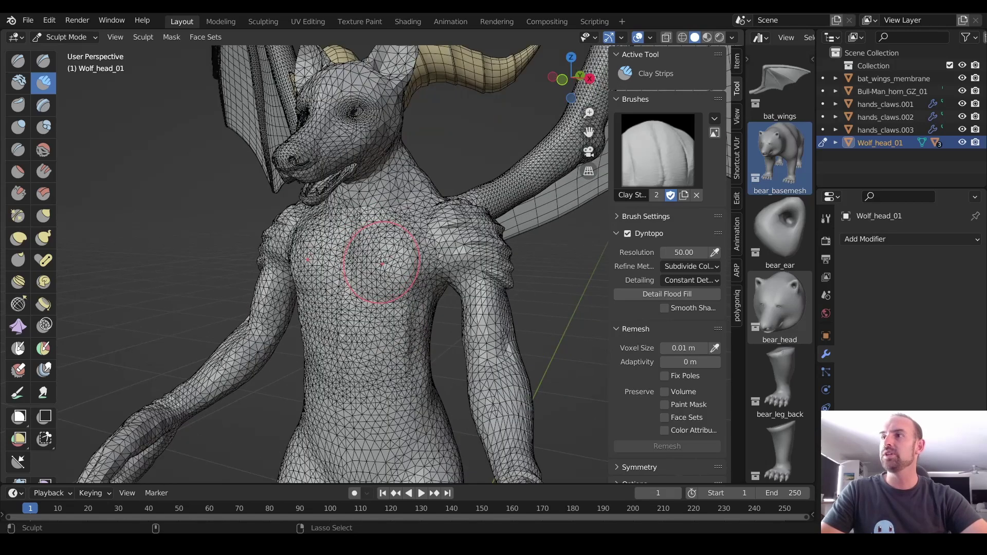
pyautogui.click(682, 251)
pyautogui.write('100')
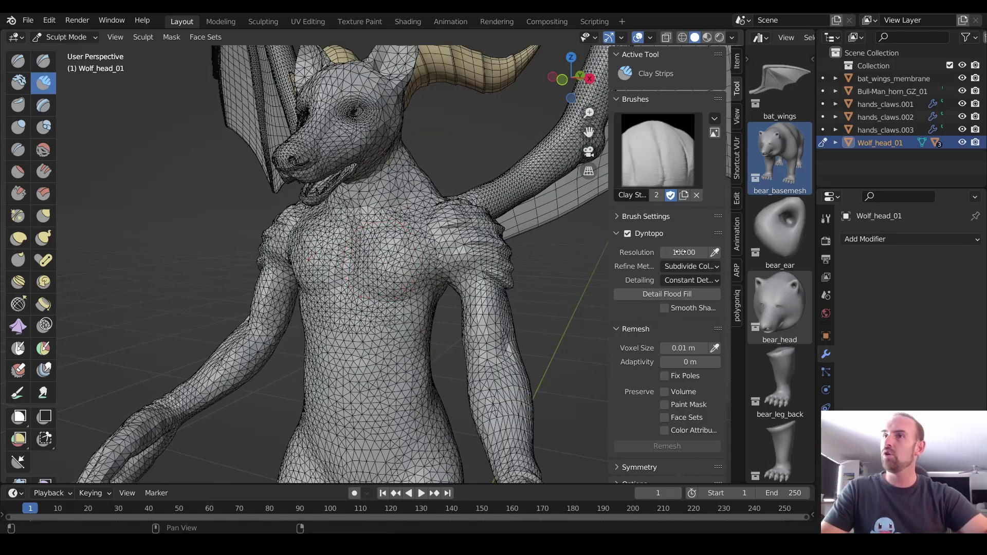
pyautogui.press('Return')
pyautogui.moveTo(397, 264)
pyautogui.mouseDown()
pyautogui.moveTo(381, 263)
pyautogui.moveTo(359, 309)
pyautogui.moveTo(355, 365)
pyautogui.mouseUp()
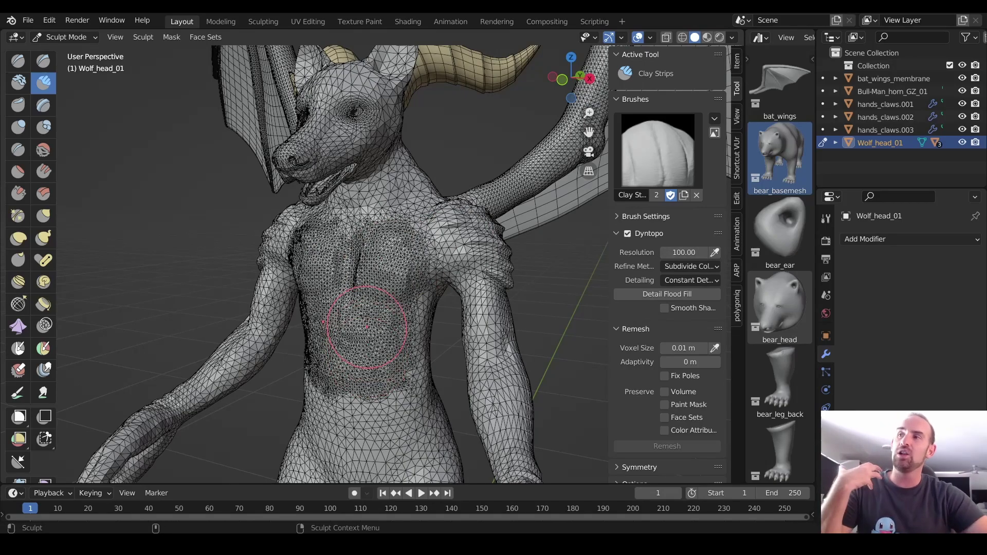
pyautogui.scroll(3, 385, 221)
pyautogui.scroll(-3, 385, 221)
# Step: Hide the wireframe and viewport overlays while viewing the chest
pyautogui.moveTo(386, 221); pyautogui.dragTo(408, 260, button='middle')
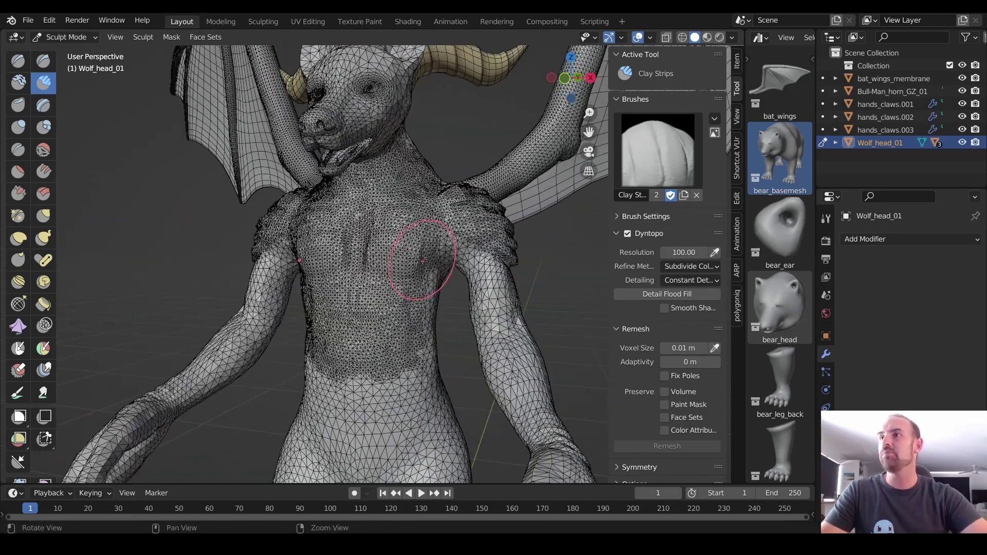
pyautogui.scroll(3, 406, 259)
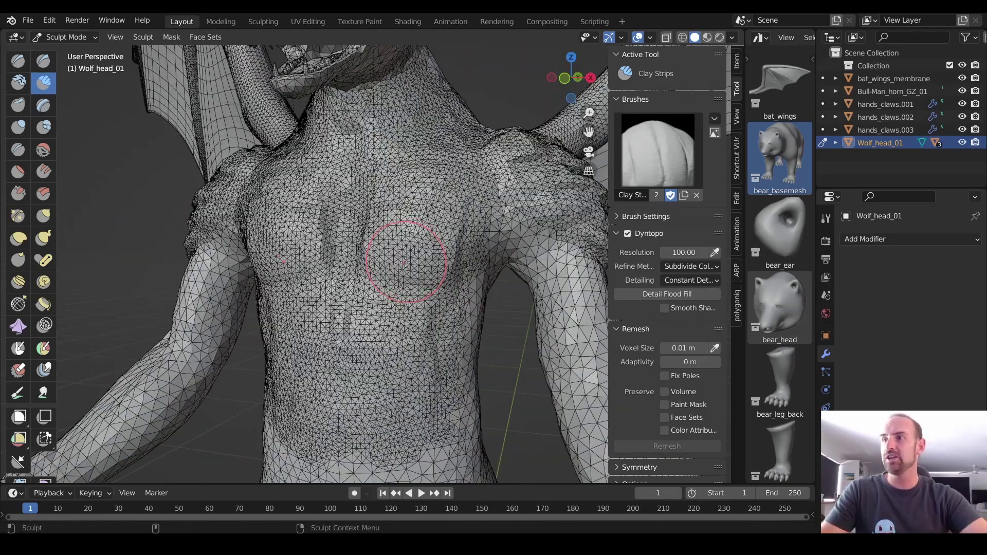
pyautogui.press('z')
pyautogui.click(404, 191)
# Step: Carve pectoral lines across the chest with the Crease brush, then return to Object Mode
pyautogui.hotkey('shift', 'c')
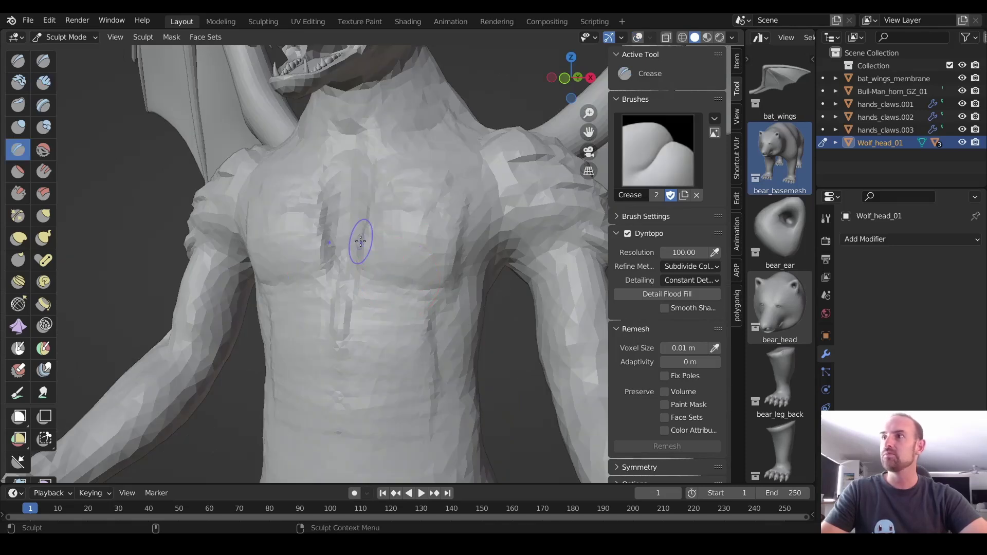
pyautogui.moveTo(360, 241)
pyautogui.mouseDown()
pyautogui.moveTo(357, 269)
pyautogui.moveTo(376, 298)
pyautogui.moveTo(422, 302)
pyautogui.moveTo(390, 301)
pyautogui.moveTo(443, 283)
pyautogui.moveTo(458, 267)
pyautogui.mouseUp()
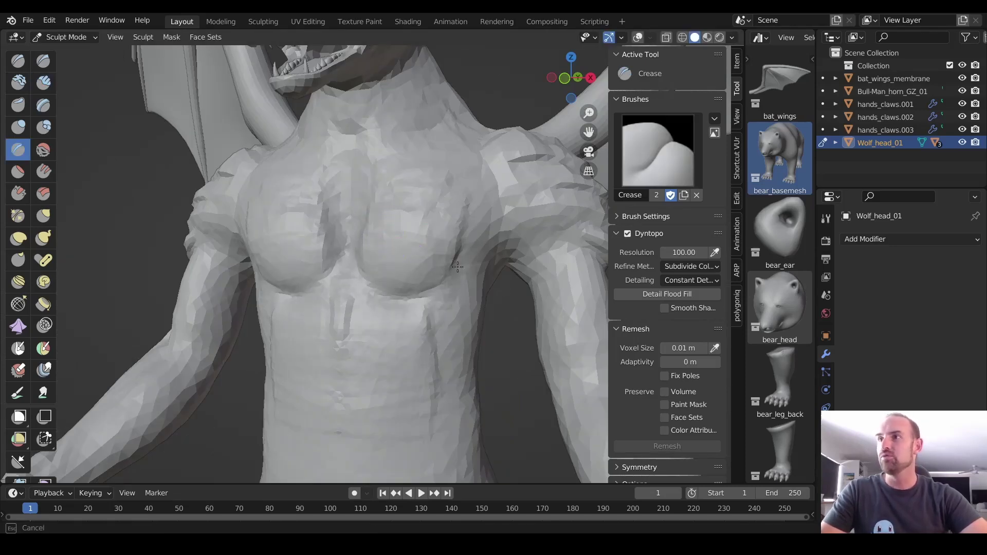
pyautogui.scroll(-5, 375, 282)
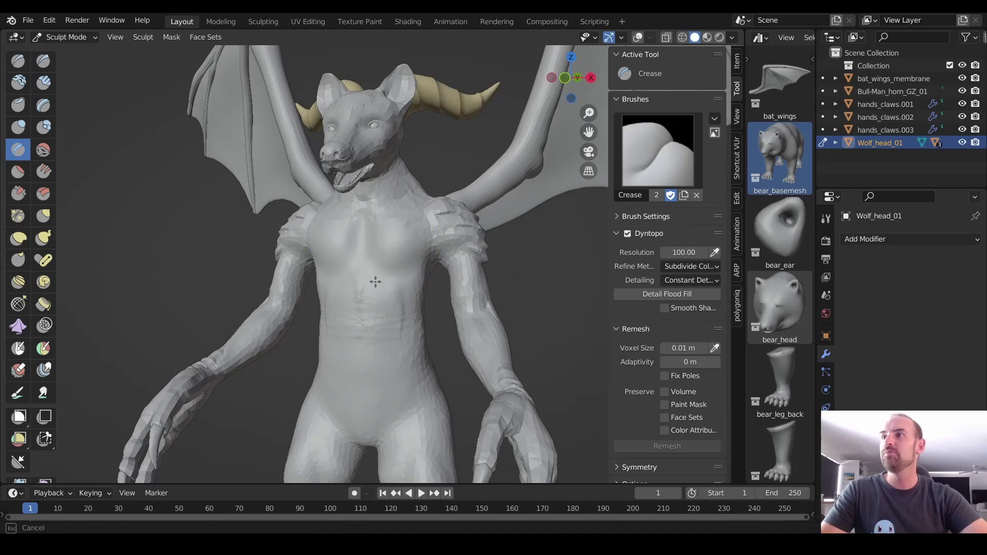
pyautogui.scroll(-2, 397, 311)
pyautogui.scroll(4, 394, 305)
pyautogui.scroll(-2, 406, 295)
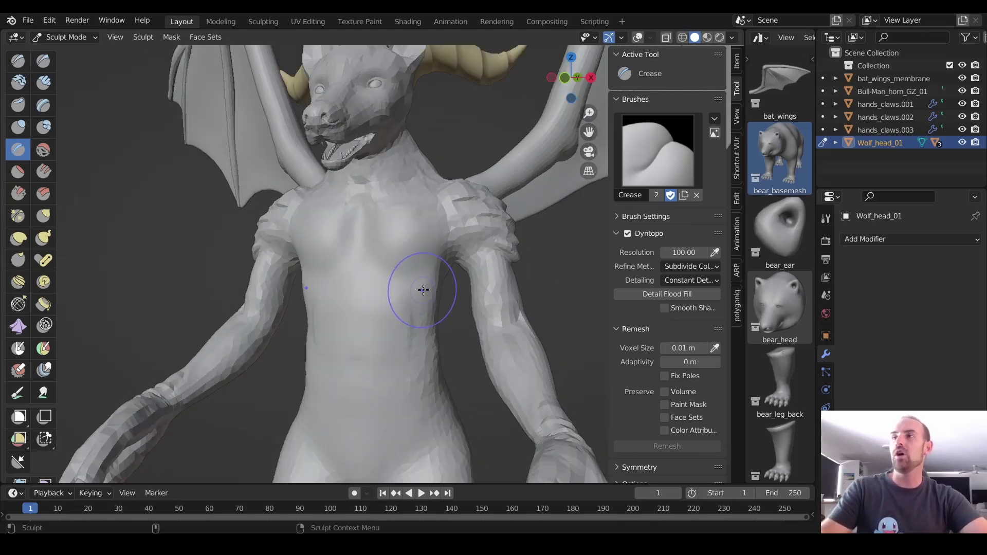
pyautogui.hotkey('ctrl', 'Tab')
pyautogui.click(369, 290)
# Step: Show the wireframe and viewport overlays again and zoom out over the creature
pyautogui.scroll(-3, 373, 293)
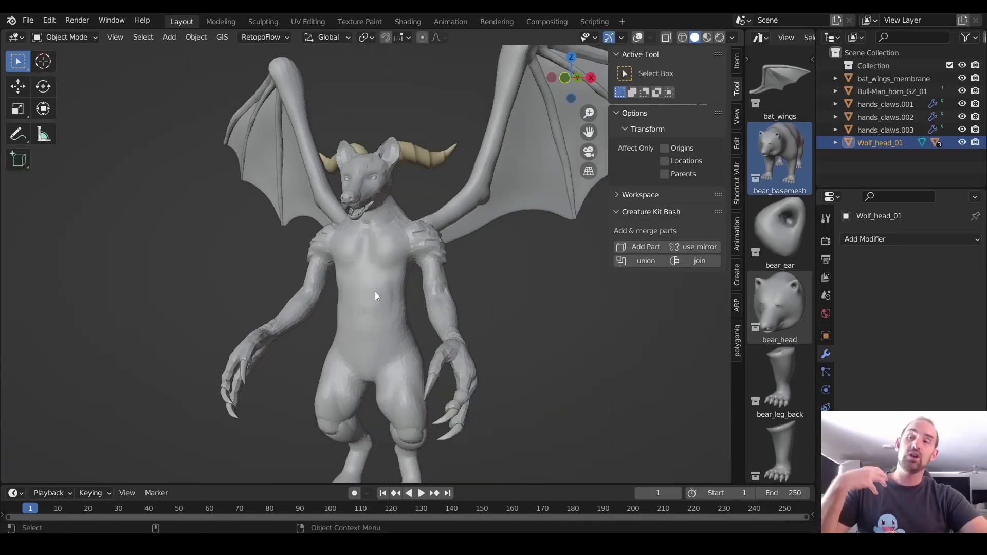
pyautogui.press('z')
pyautogui.click(394, 235)
pyautogui.moveTo(395, 235); pyautogui.dragTo(424, 275, button='middle')
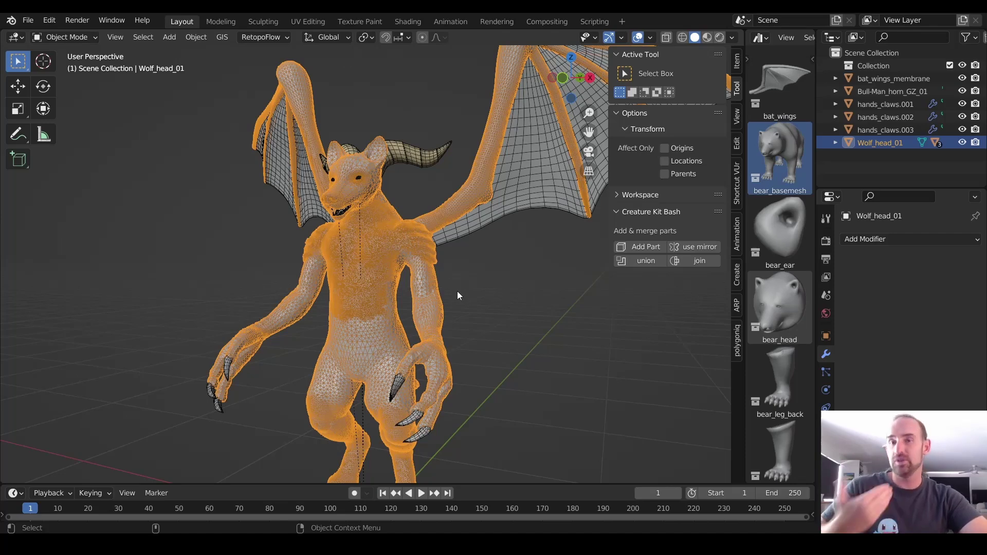
pyautogui.scroll(-5, 457, 292)
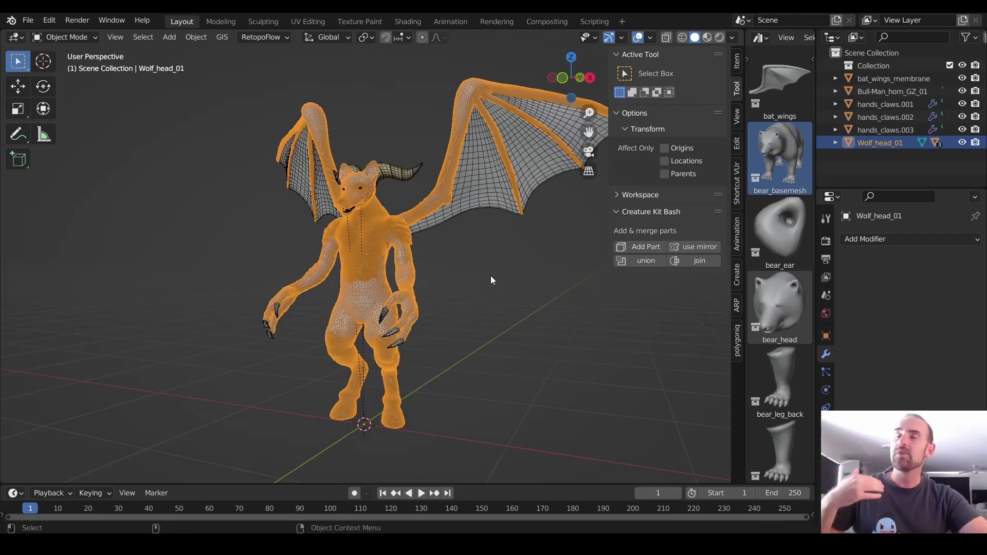
# Step: Deselect everything with Alt+A so the dense triangle wireframe is clearly visible
pyautogui.hotkey('alt', 'a')
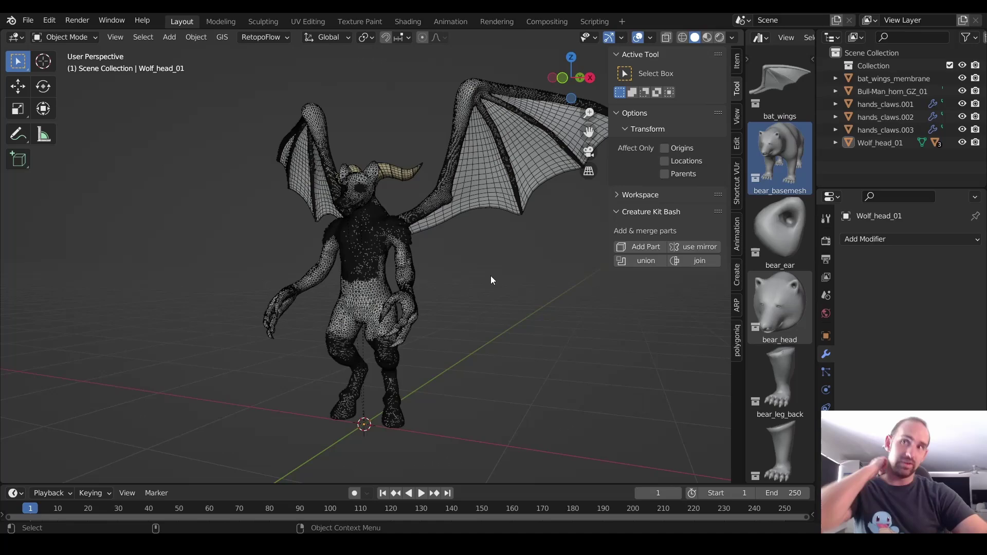
pyautogui.moveTo(494, 270); pyautogui.dragTo(536, 267, button='middle')
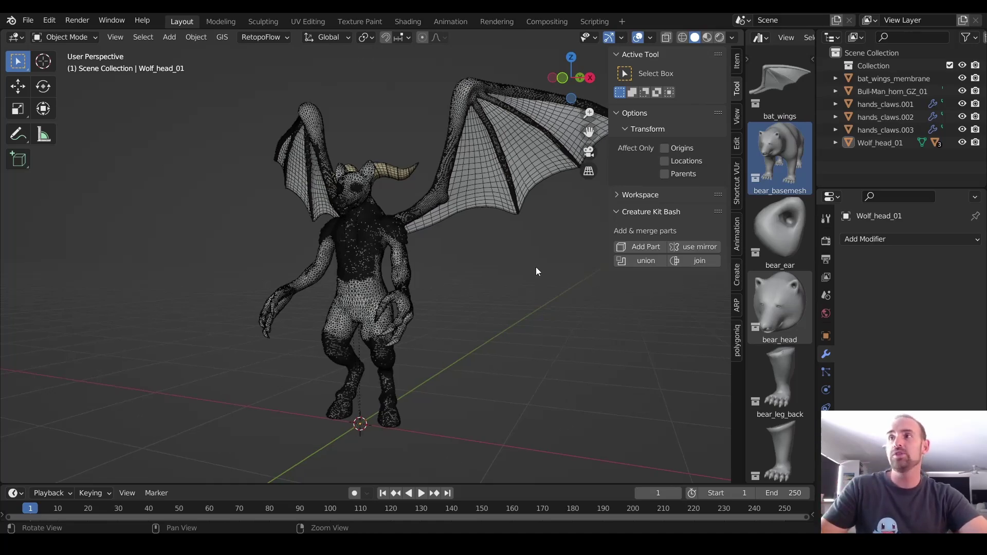
pyautogui.press('a')
pyautogui.hotkey('alt', 'a')
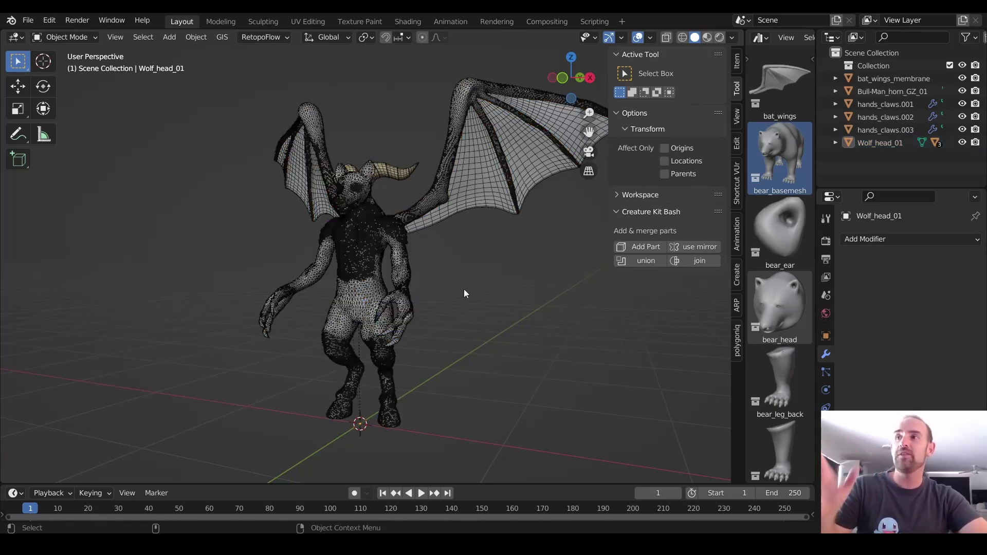
pyautogui.scroll(-2, 463, 289)
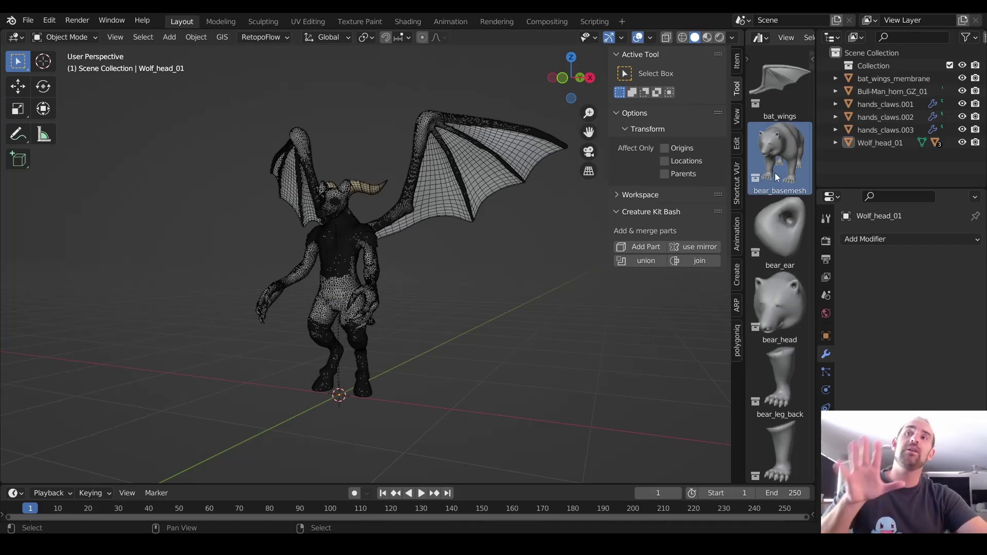
# Step: Add the bear base mesh and move it along X beside the creature
pyautogui.click(646, 248)
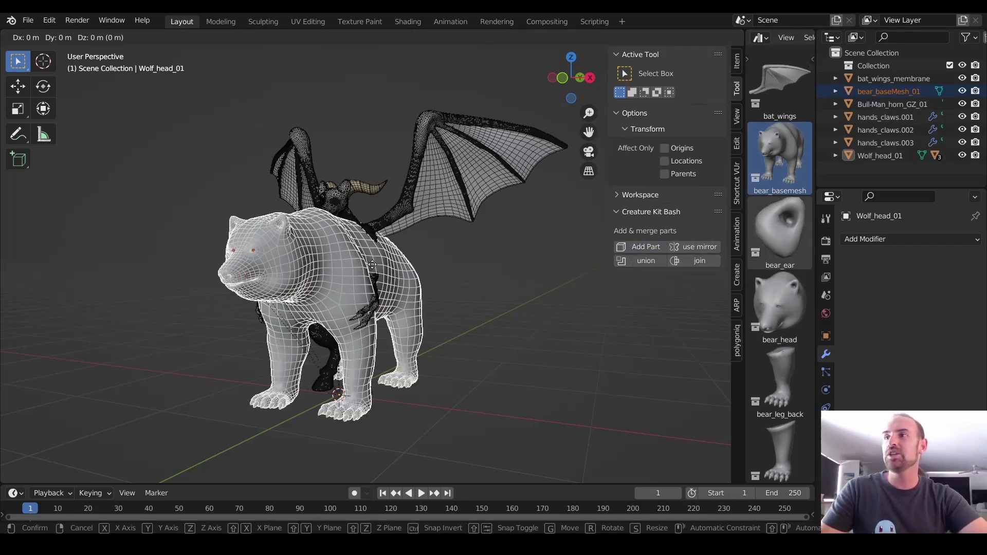
pyautogui.press('g')
pyautogui.press('x')
pyautogui.click(551, 285)
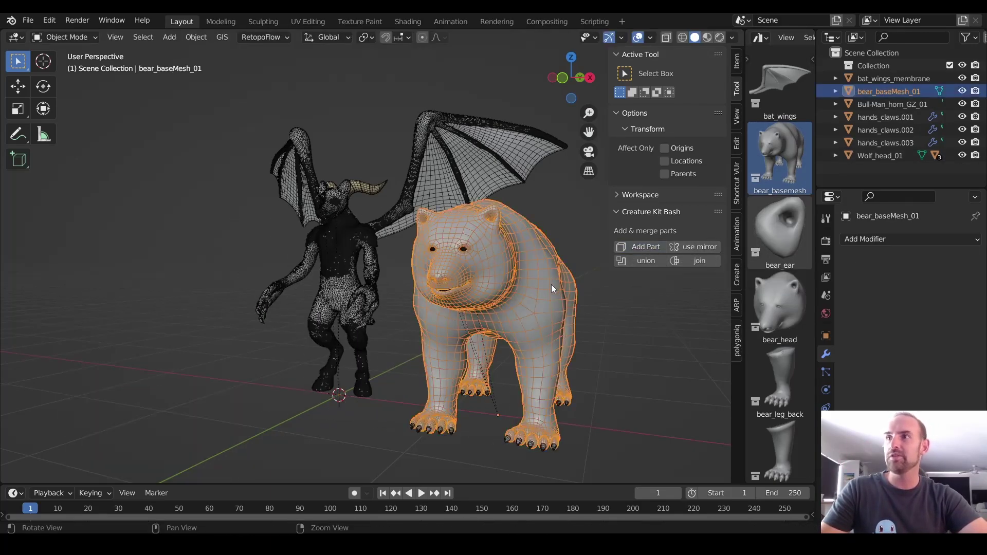
pyautogui.moveTo(551, 285); pyautogui.dragTo(446, 279, button='middle')
pyautogui.scroll(3, 463, 266)
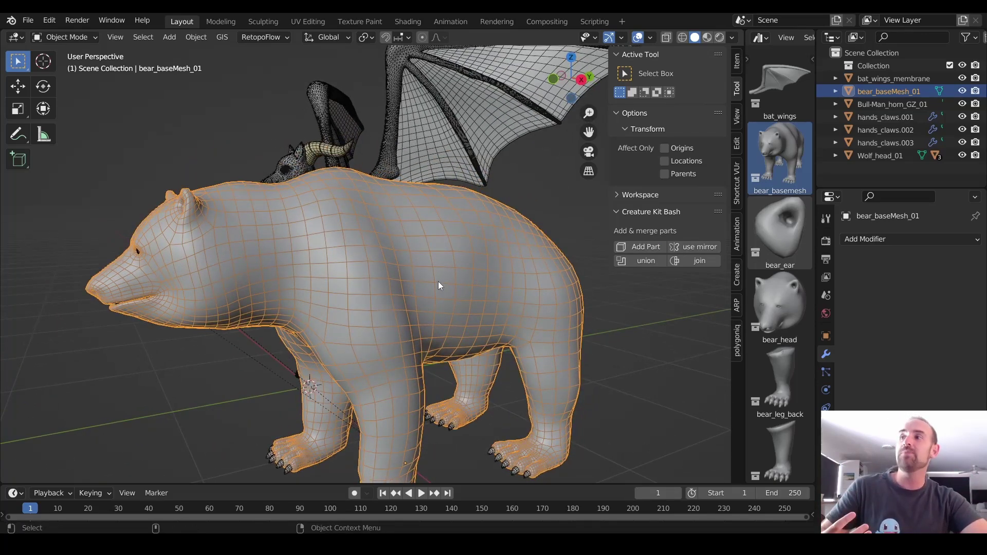
pyautogui.scroll(3, 438, 282)
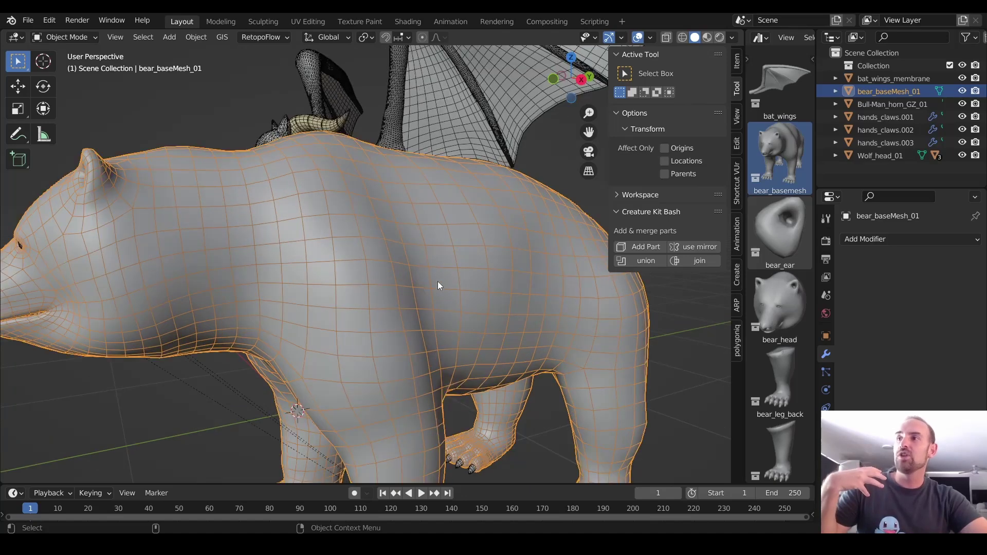
pyautogui.scroll(-3, 438, 282)
# Step: Add a Multiresolution modifier to bear_baseMesh_01 and subdivide it to level 4
pyautogui.click(859, 240)
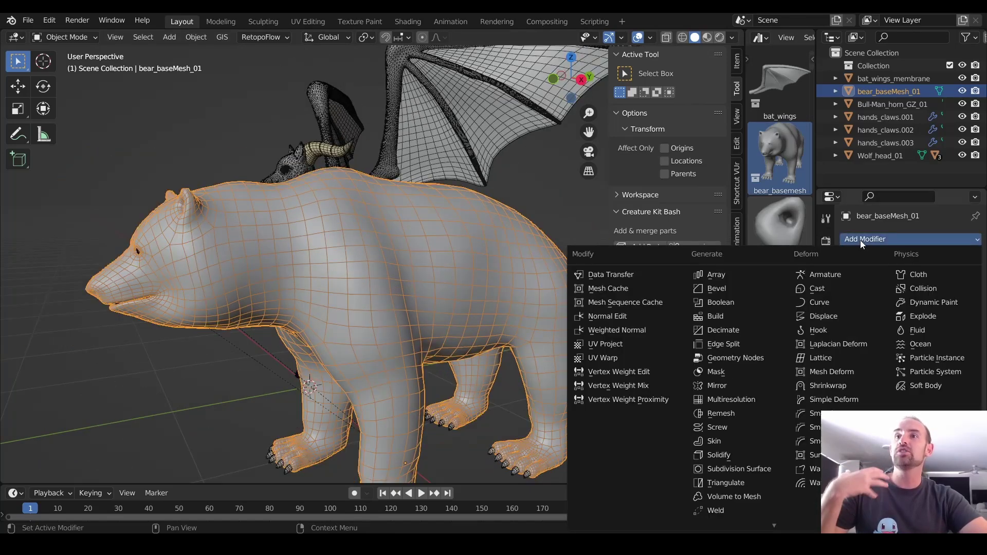
pyautogui.click(764, 399)
pyautogui.scroll(-2, 553, 308)
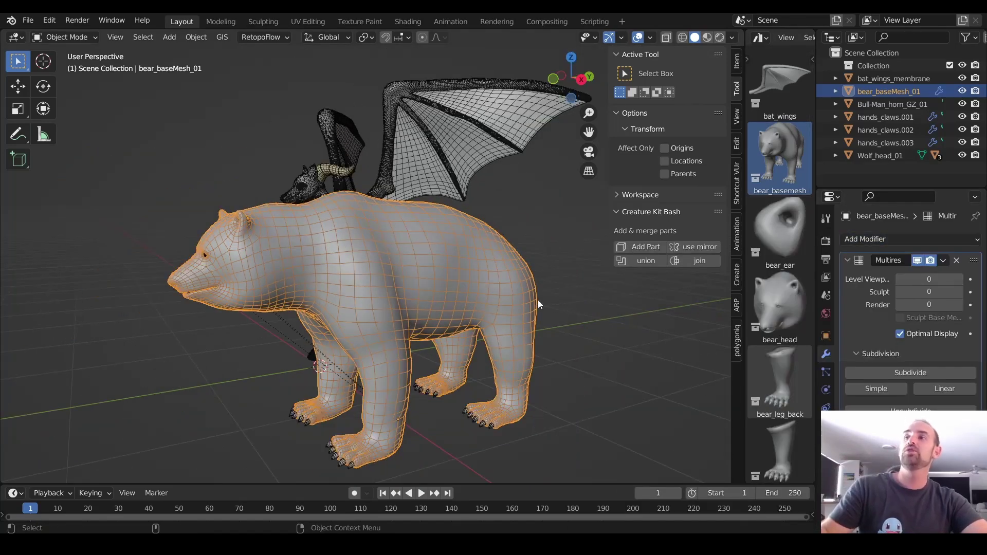
pyautogui.moveTo(538, 300); pyautogui.dragTo(570, 300, button='middle')
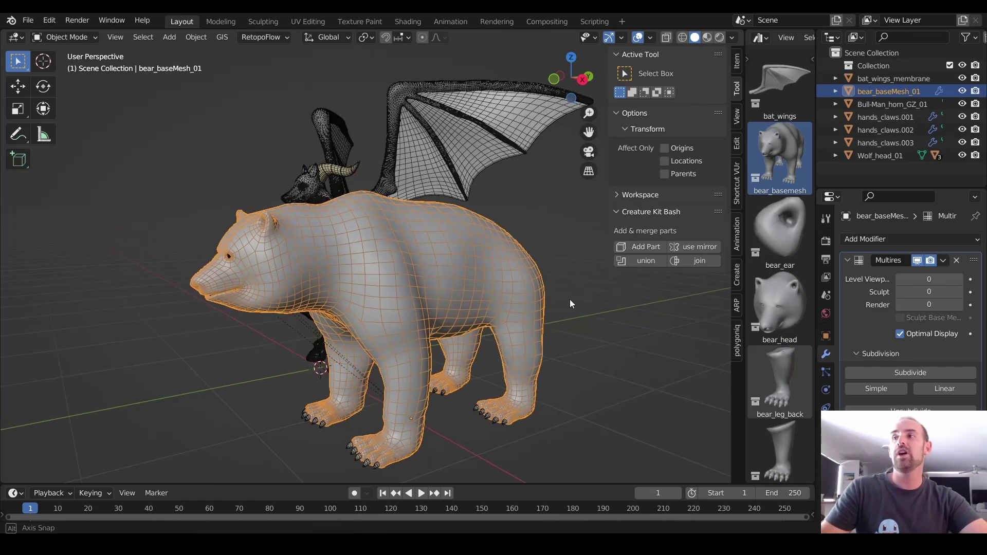
pyautogui.click(903, 371)
pyautogui.click(894, 372)
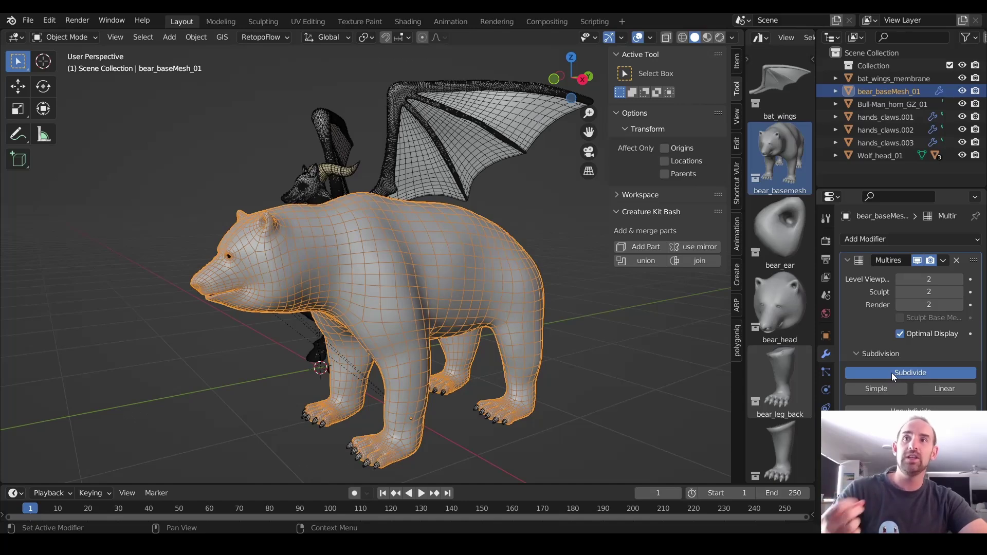
pyautogui.click(910, 372)
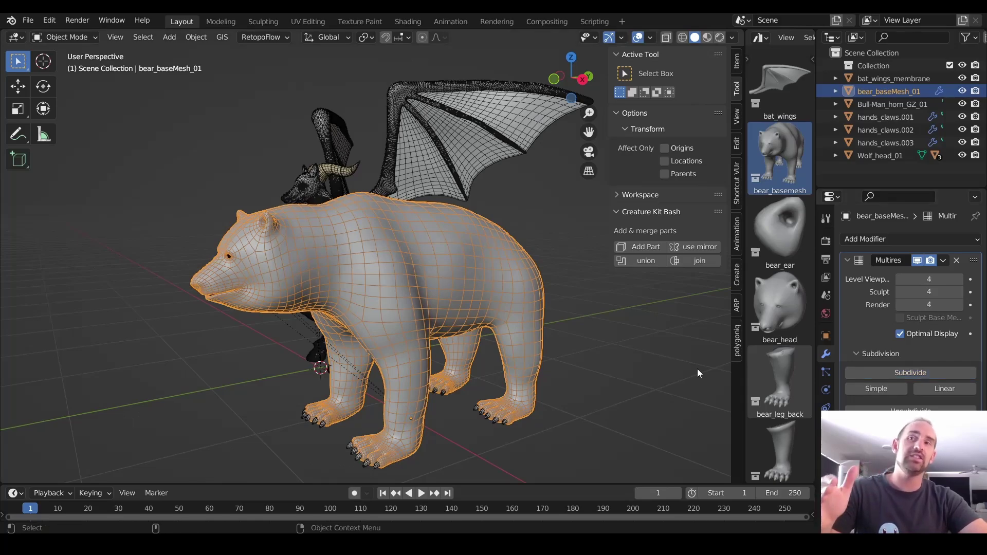
# Step: Put the bear into Sculpt Mode with the overlays and wireframe hidden
pyautogui.scroll(3, 568, 317)
pyautogui.hotkey('ctrl', 'Tab')
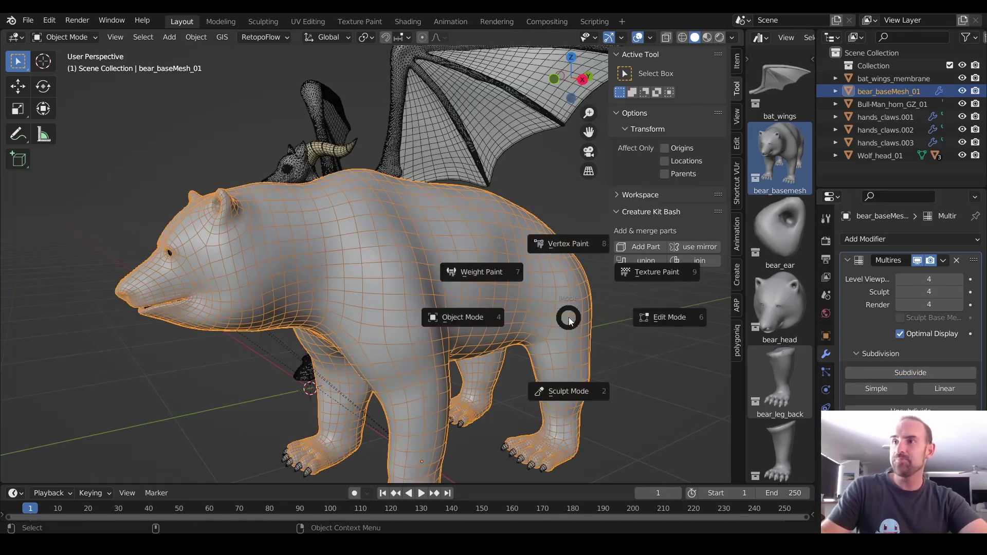
pyautogui.click(563, 361)
pyautogui.moveTo(519, 348); pyautogui.dragTo(474, 326, button='middle')
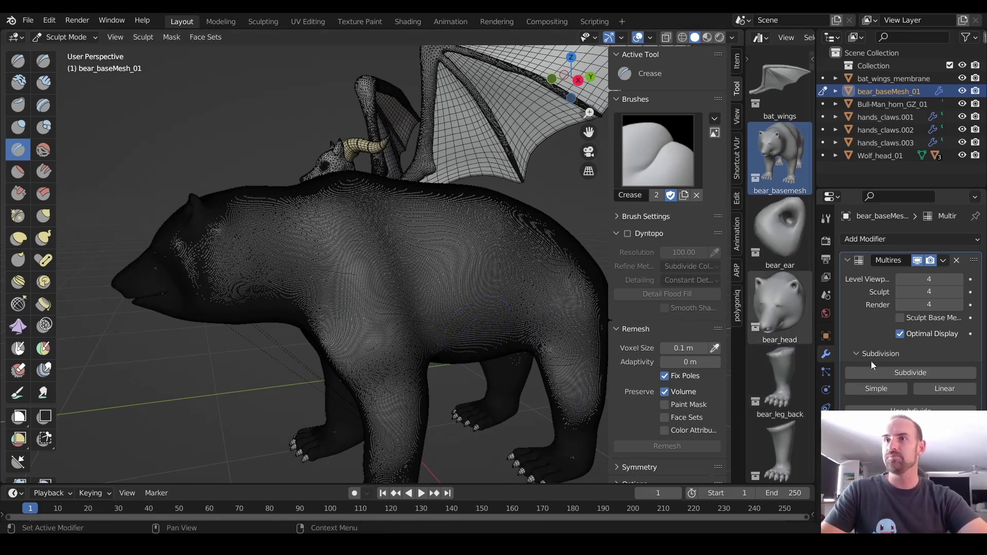
pyautogui.press('z')
pyautogui.click(490, 224)
# Step: Carve two Crease grooves, one down and one across the bear's shoulder
pyautogui.scroll(3, 423, 302)
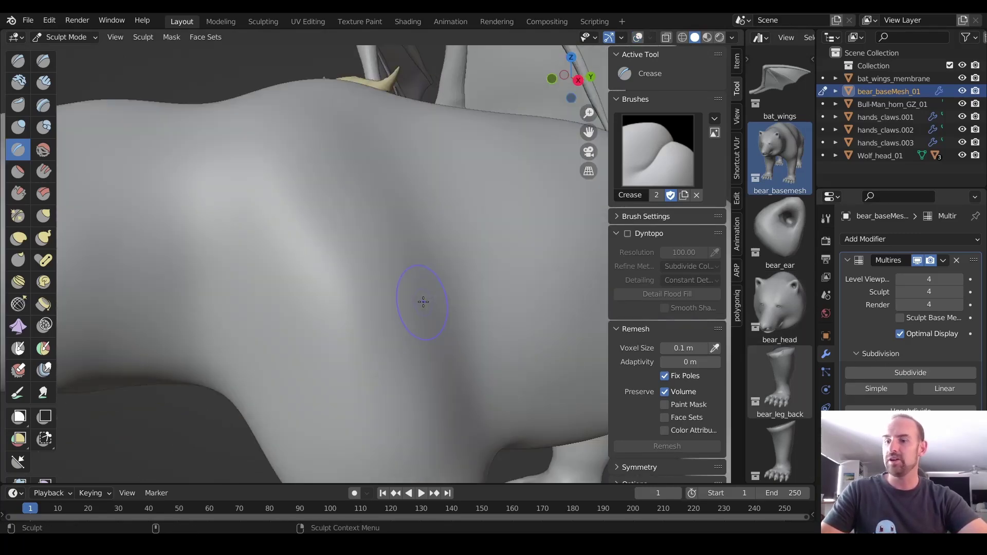
pyautogui.scroll(-2, 419, 297)
pyautogui.scroll(2, 377, 276)
pyautogui.moveTo(315, 221); pyautogui.dragTo(340, 388)
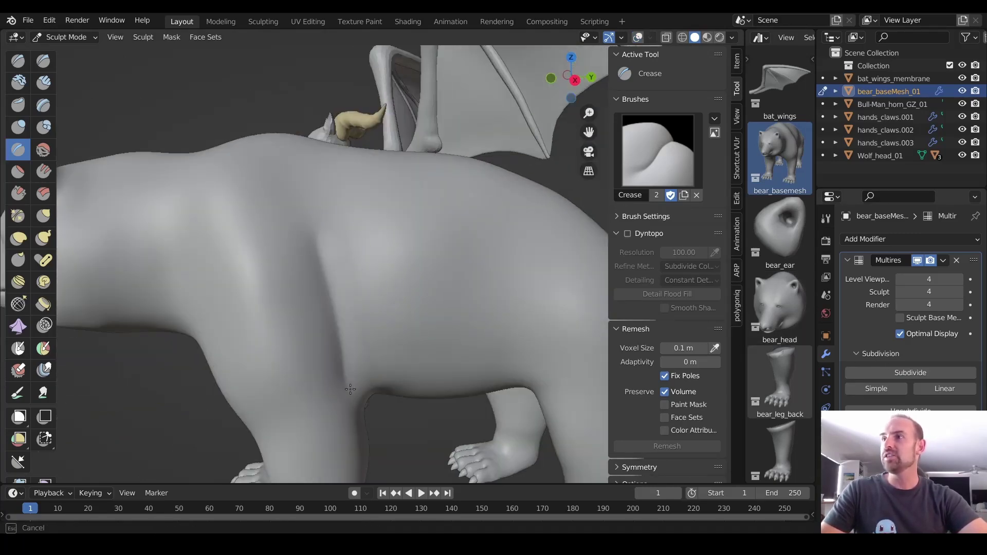
pyautogui.moveTo(321, 260)
pyautogui.mouseDown()
pyautogui.moveTo(430, 260)
pyautogui.moveTo(392, 301)
pyautogui.moveTo(478, 270)
pyautogui.mouseUp()
# Step: Build Clay Strips ridges on the bear's shoulder, then frame it and return to Object Mode
pyautogui.press('c')
pyautogui.rightClick(392, 287)
pyautogui.moveTo(427, 363); pyautogui.dragTo(493, 341)
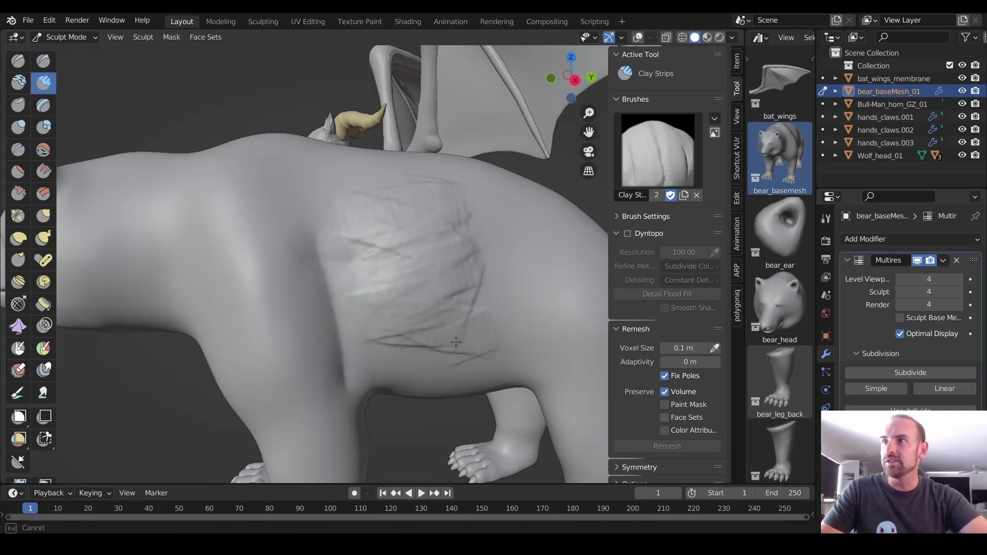
pyautogui.moveTo(380, 360); pyautogui.dragTo(514, 354)
pyautogui.moveTo(527, 280); pyautogui.dragTo(411, 269)
pyautogui.press('Home')
pyautogui.hotkey('ctrl', 'Tab')
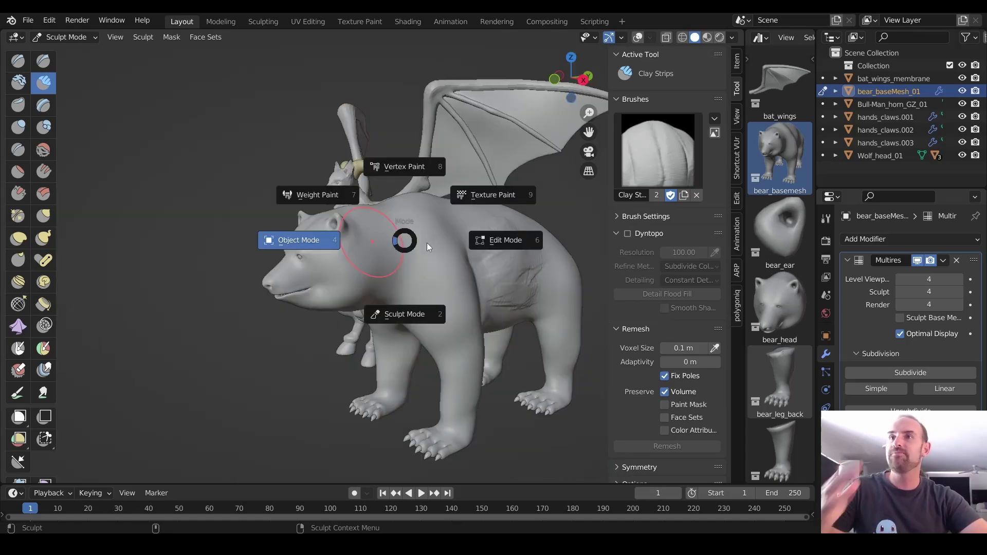
pyautogui.click(426, 243)
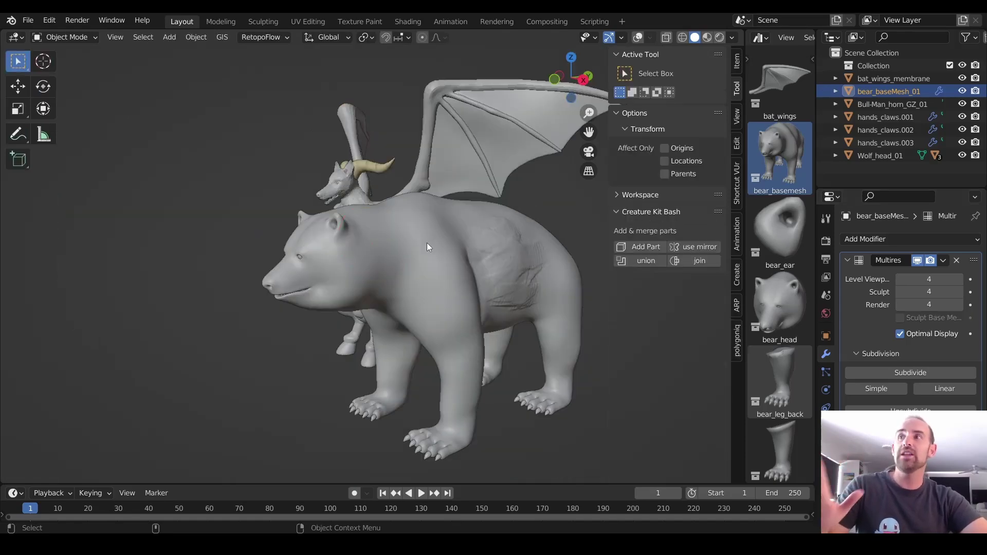
# Step: Delete the bear base mesh from the Outliner
pyautogui.rightClick(889, 93)
pyautogui.click(818, 139)
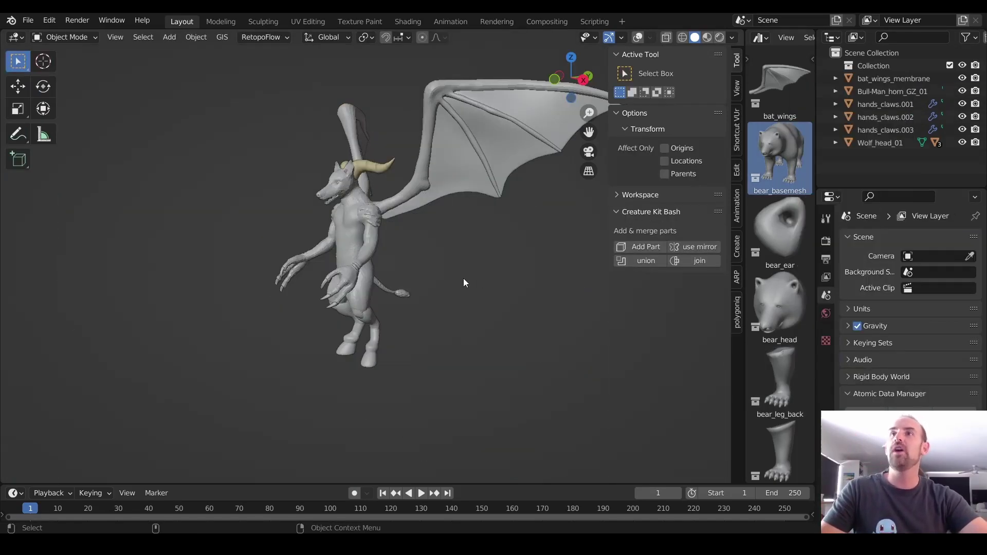
pyautogui.scroll(2, 378, 226)
# Step: Shade Wolf_head_01 smooth, briefly showing then hiding the wireframe overlays
pyautogui.click(378, 242)
pyautogui.scroll(3, 415, 257)
pyautogui.rightClick(415, 257)
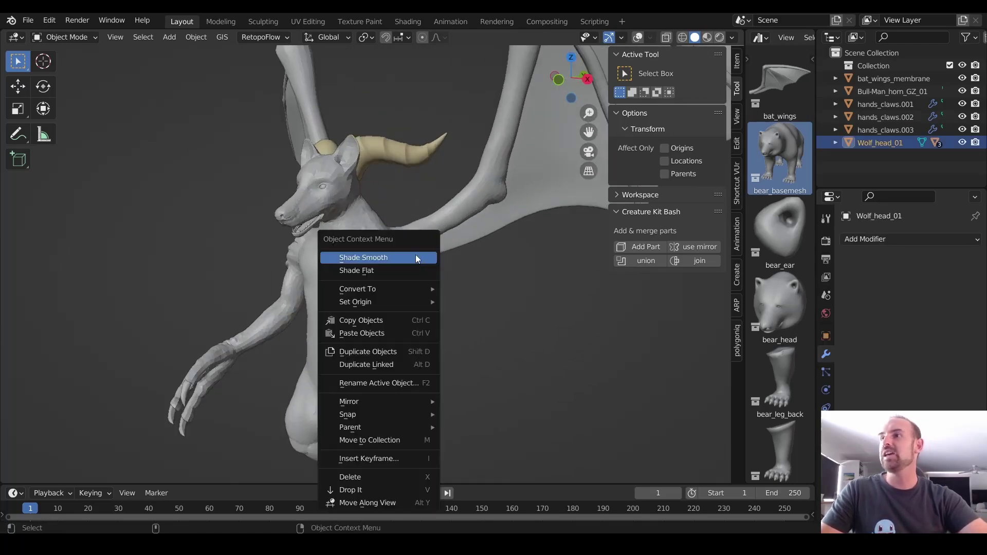
pyautogui.click(415, 257)
pyautogui.press('z')
pyautogui.click(420, 247)
pyautogui.scroll(4, 408, 258)
pyautogui.press('z')
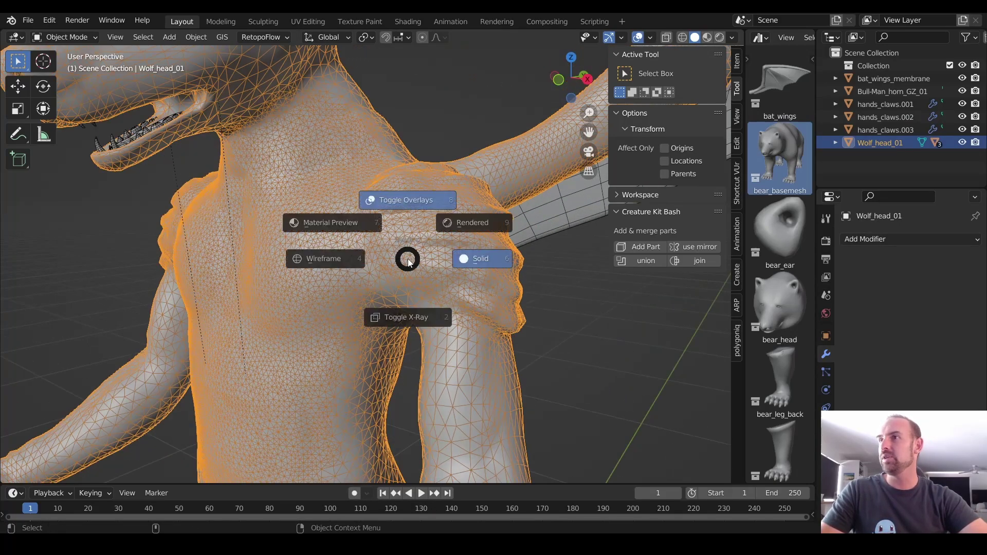
pyautogui.click(404, 229)
pyautogui.scroll(-8, 406, 229)
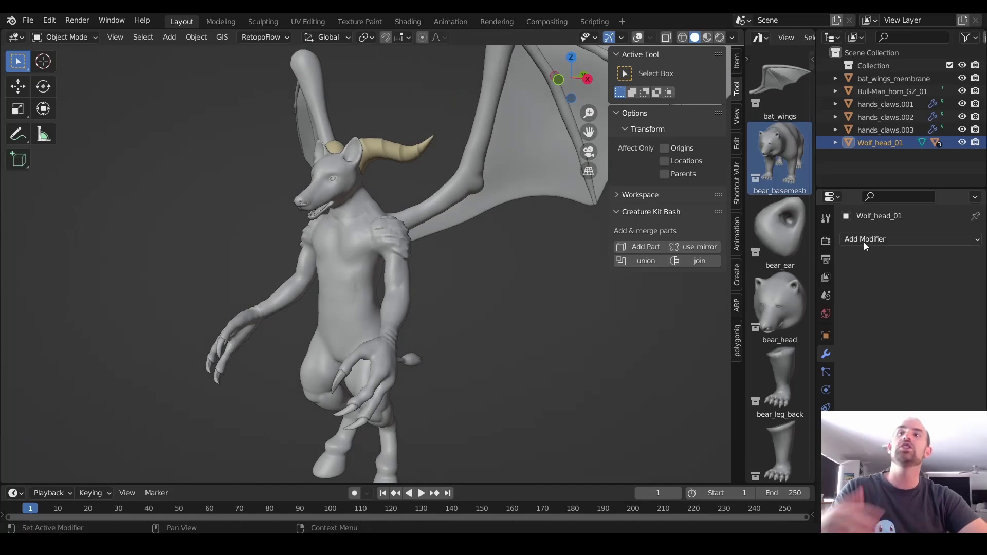
# Step: Give Wolf_head_01 a Multiresolution modifier subdivided to level 1
pyautogui.click(862, 242)
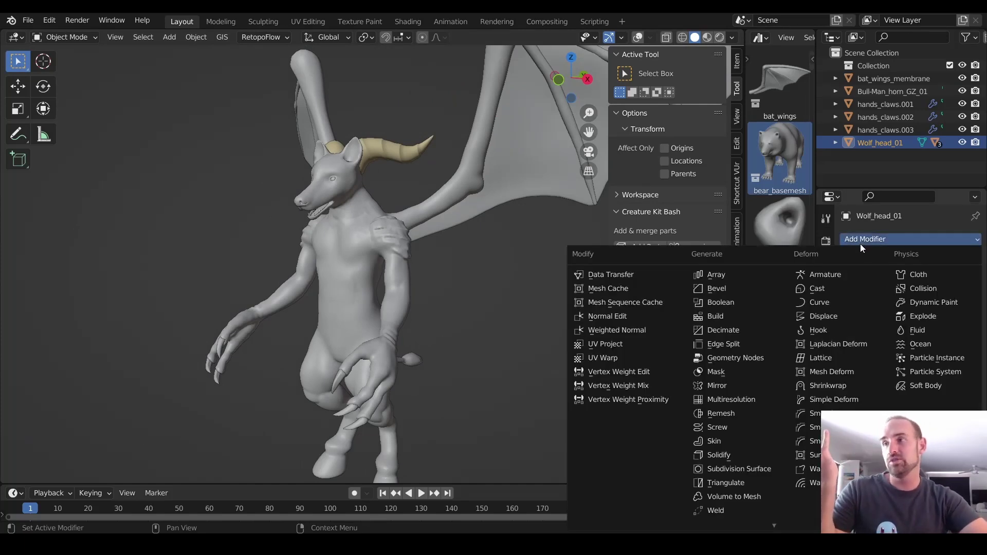
pyautogui.click(752, 398)
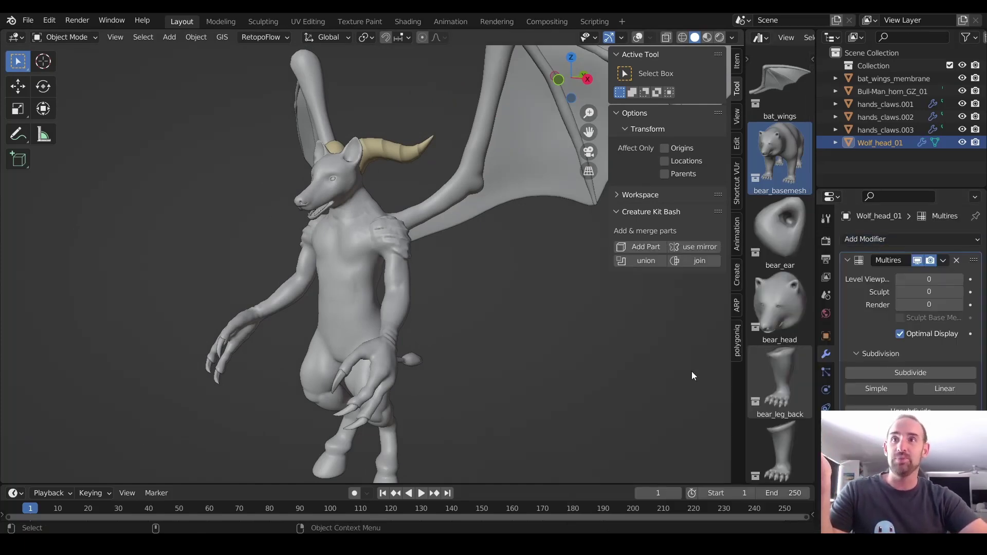
pyautogui.click(917, 372)
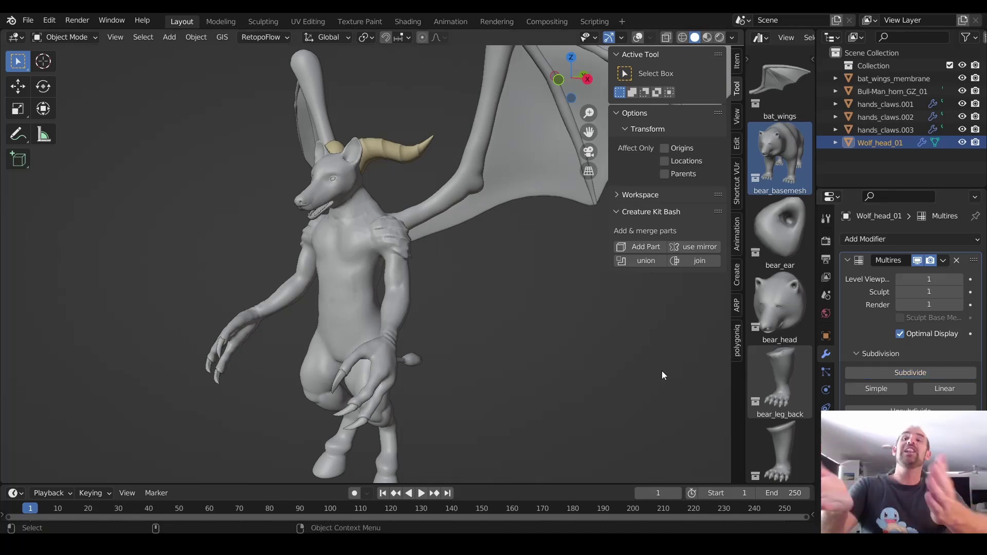
# Step: Toggle the wireframe overlay on and off, then put Wolf_head_01 into Sculpt Mode
pyautogui.scroll(8, 501, 318)
pyautogui.press('z')
pyautogui.click(479, 267)
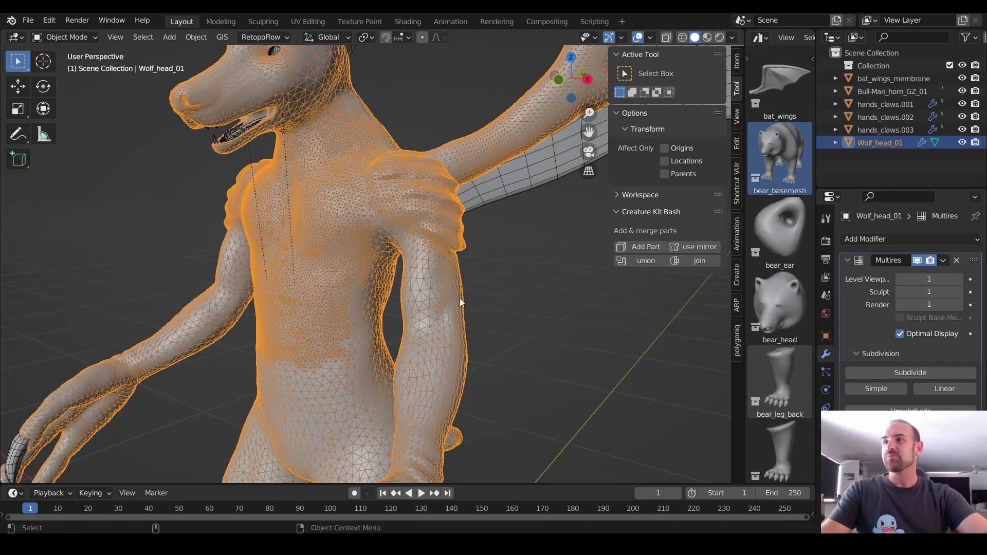
pyautogui.press('z')
pyautogui.click(462, 263)
pyautogui.hotkey('ctrl', 'Tab')
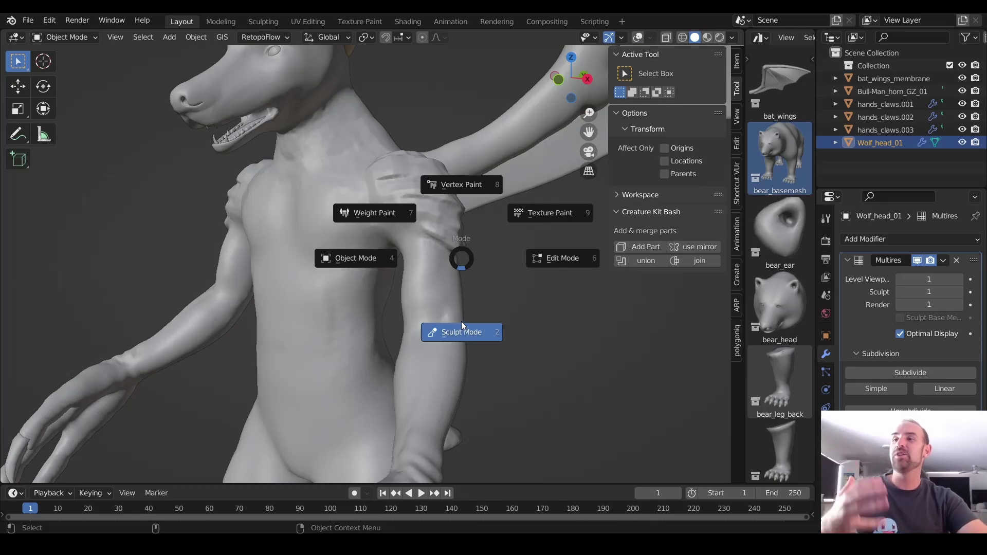
pyautogui.click(463, 322)
# Step: Rough up the figure's chest with two Clay Strips strokes
pyautogui.moveTo(462, 326); pyautogui.dragTo(403, 265, button='middle')
pyautogui.moveTo(402, 265)
pyautogui.mouseDown()
pyautogui.moveTo(416, 236)
pyautogui.moveTo(384, 230)
pyautogui.moveTo(427, 312)
pyautogui.moveTo(406, 359)
pyautogui.moveTo(348, 322)
pyautogui.mouseUp()
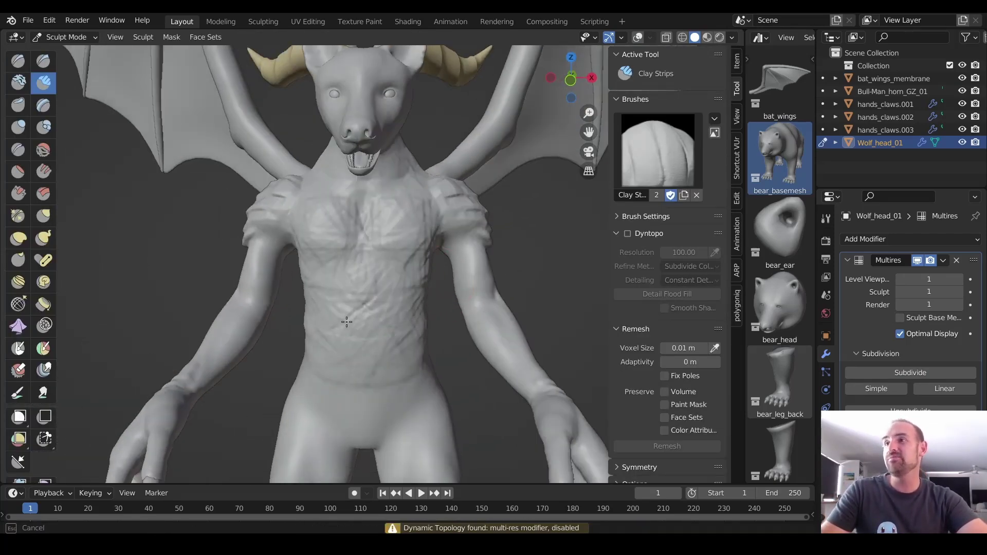
pyautogui.moveTo(349, 321)
pyautogui.mouseDown(button='middle')
pyautogui.moveTo(359, 301)
pyautogui.moveTo(462, 300)
pyautogui.mouseUp(button='middle')
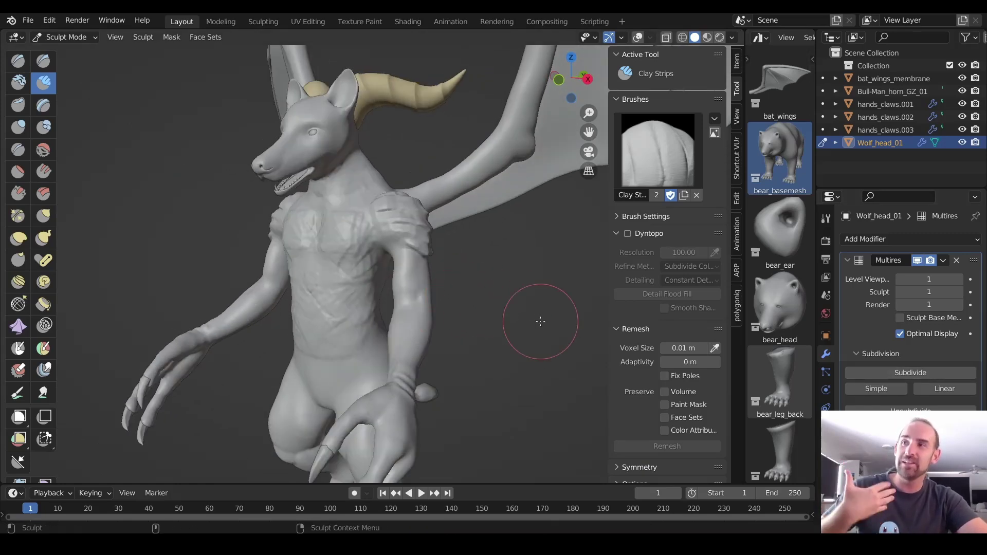
pyautogui.hotkey('ctrl', 'Tab')
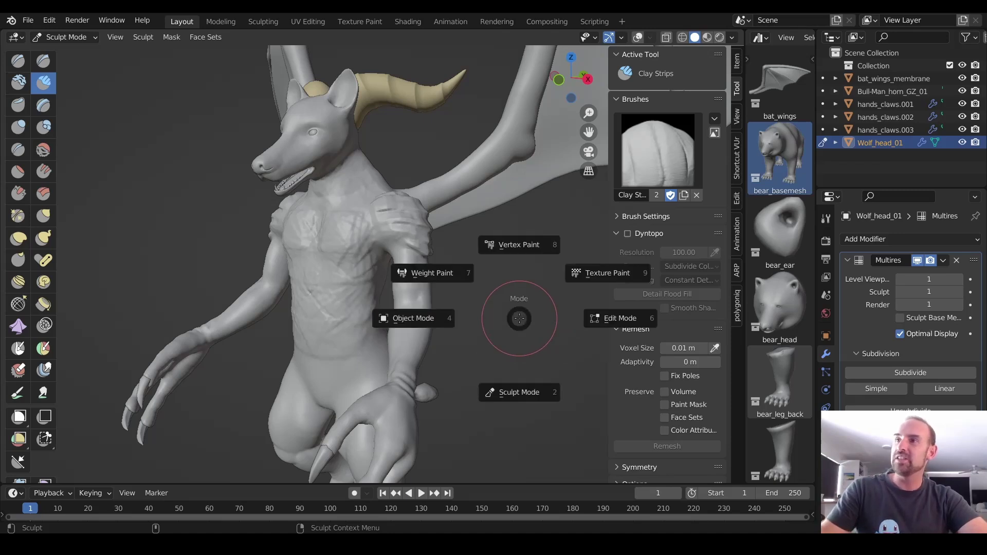